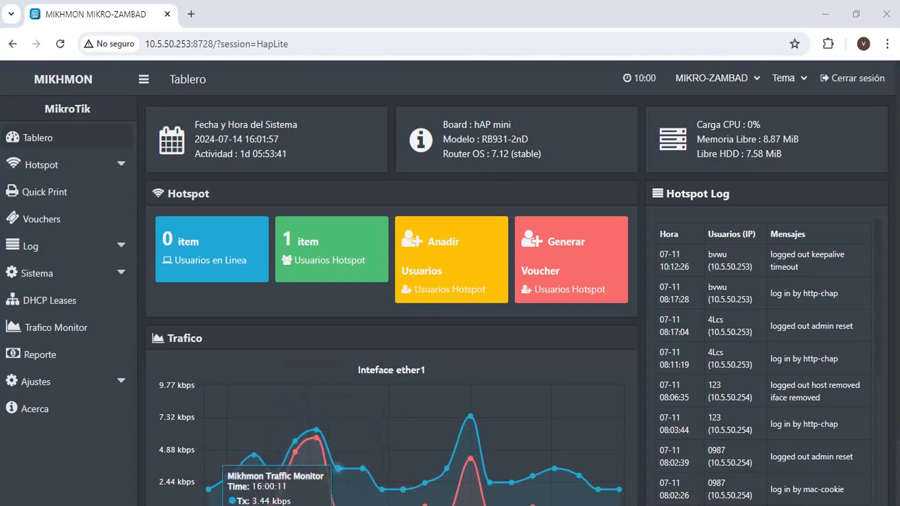
Step: Open pausado.txt from the desktop in Notepad and copy its entire script
key(alt+Tab)
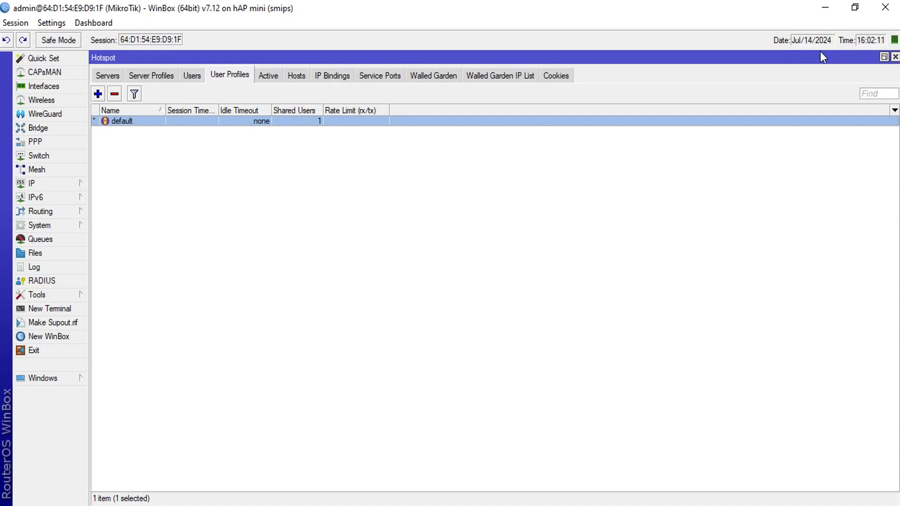
click(826, 7)
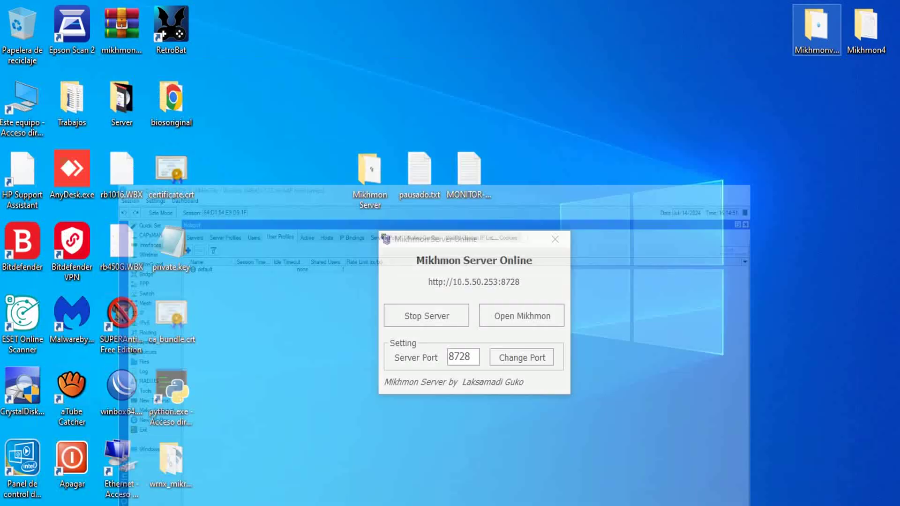
double_click(419, 169)
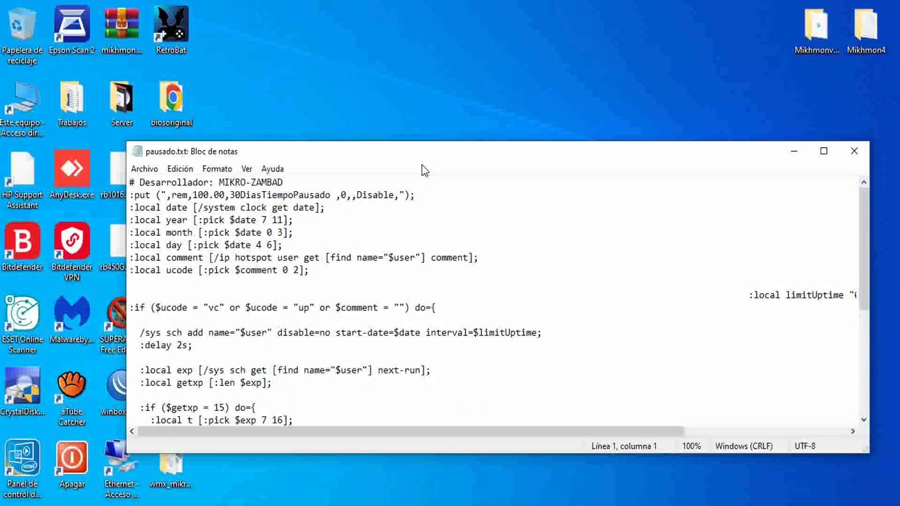
key(ctrl+a)
right_click(404, 206)
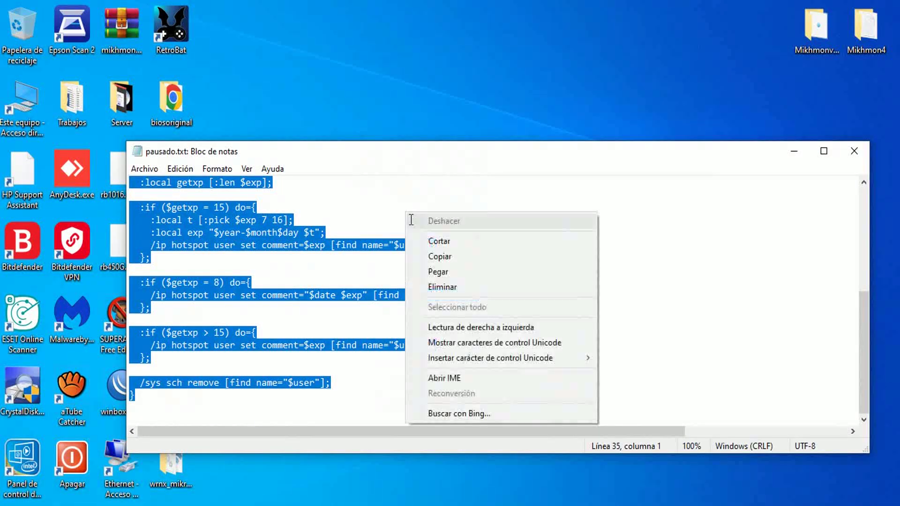
click(428, 255)
click(793, 151)
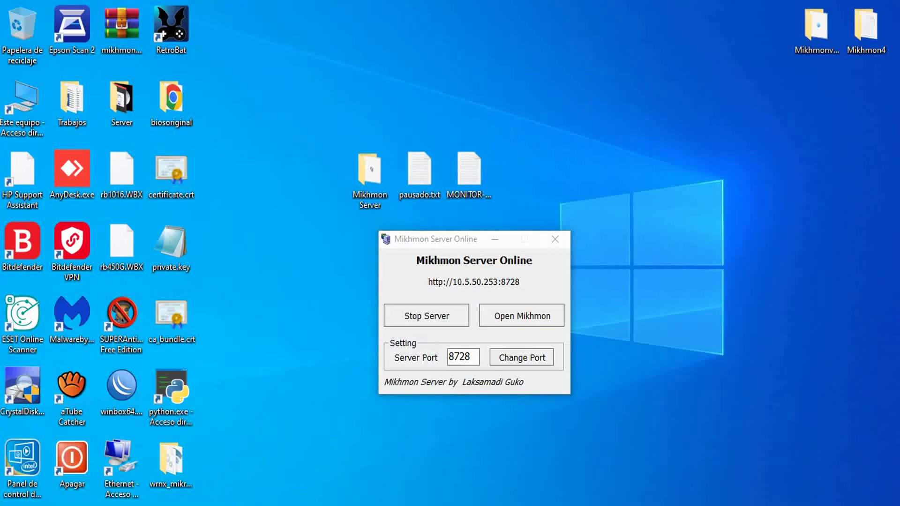
Step: In WinBox, start a new hotspot user profile named TiempoPausado with rate limit 3M/3M and a MAC cookie timeout of 30d 00:00:00
key(alt+Tab)
click(98, 94)
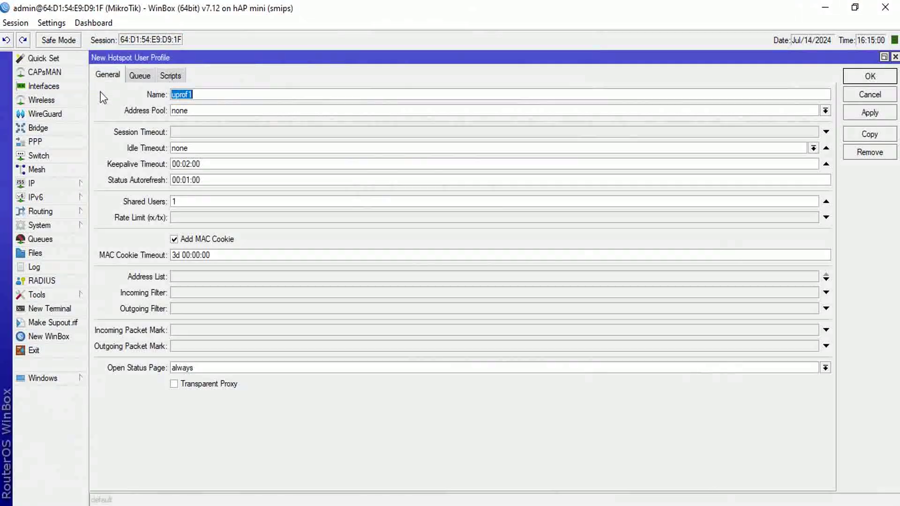
text(tiempoPausado)
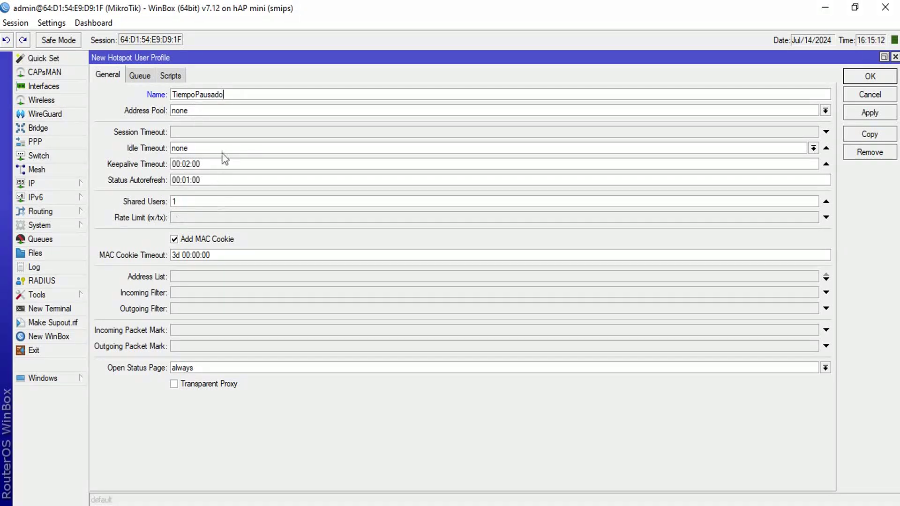
click(201, 220)
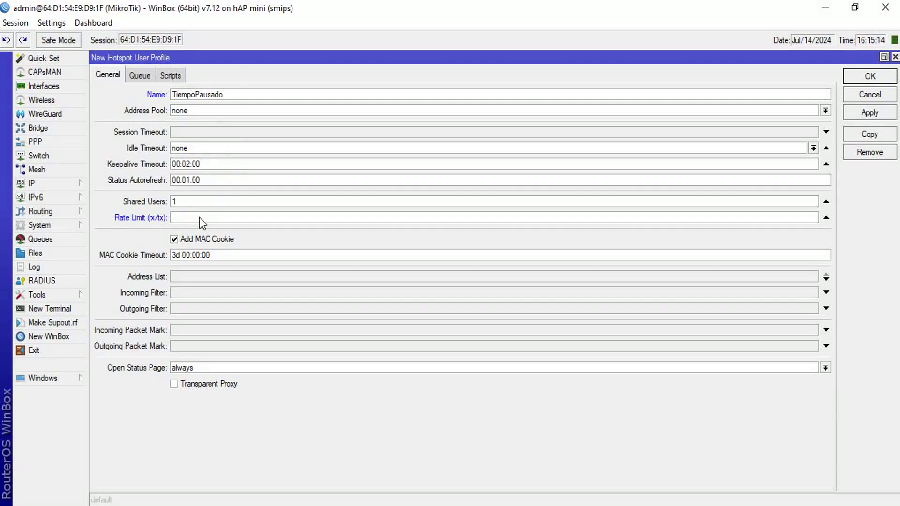
text(3M/3M)
click(175, 256)
text(0)
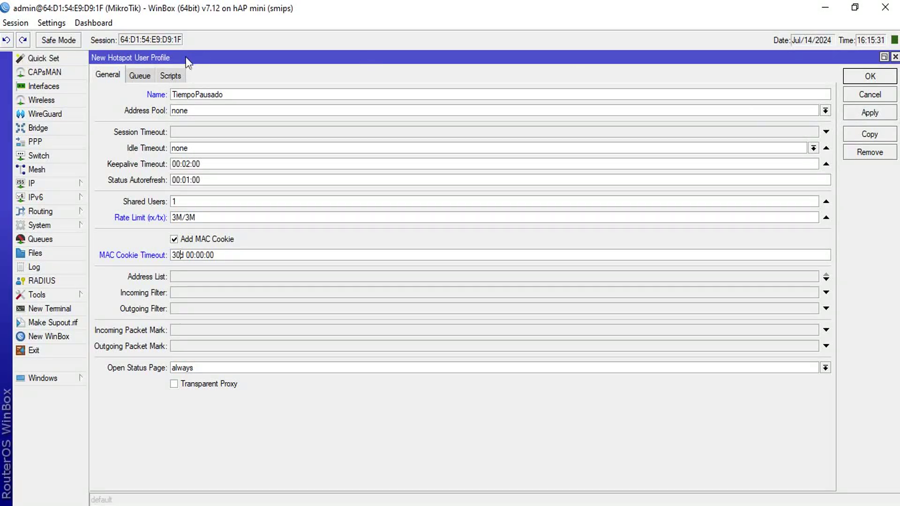
Step: Paste the copied script into the new profile's On Login script
click(172, 75)
right_click(204, 120)
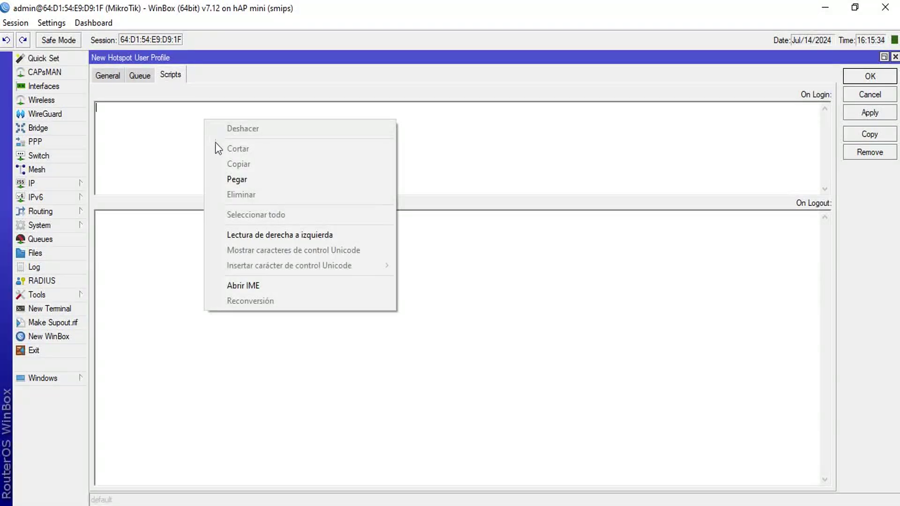
click(231, 179)
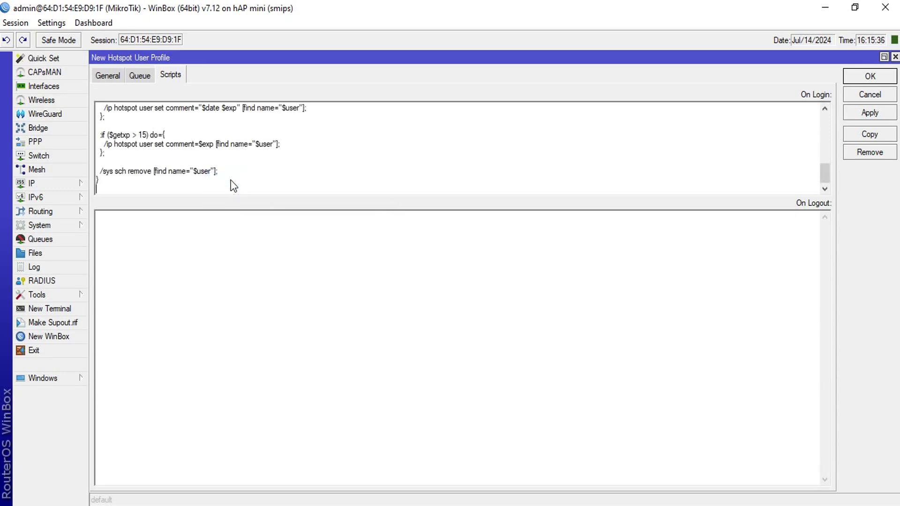
Step: In the On Login script's put line, set the price to 20.00 and replace 30Dias with "1Hora "
scroll(233, 186, up, 10)
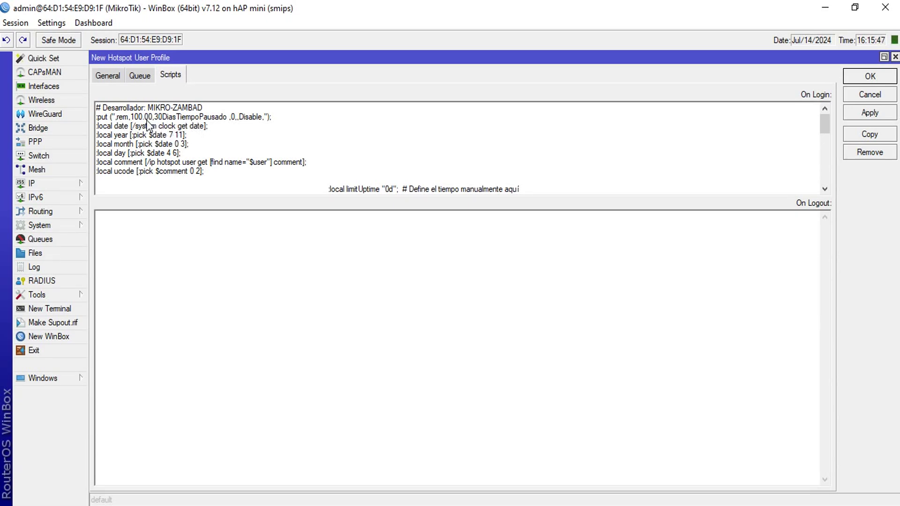
drag(143, 117, 133, 120)
text(20)
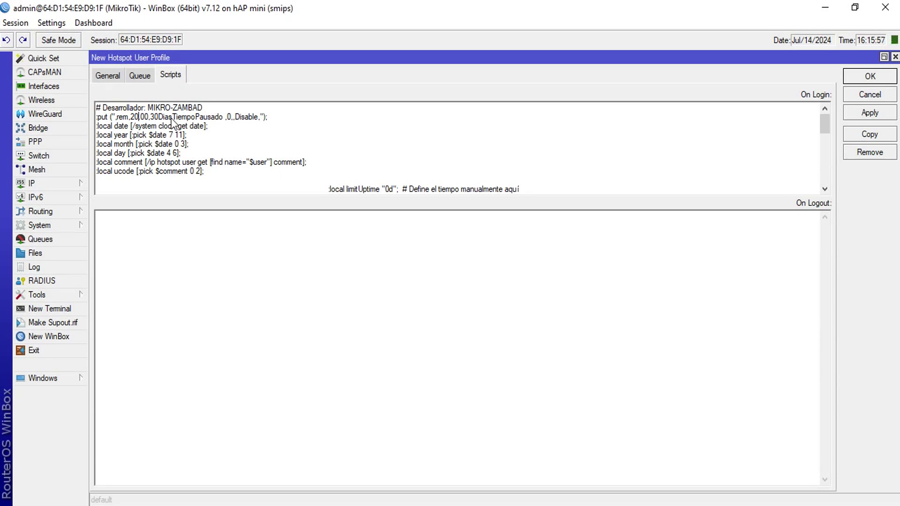
drag(151, 116, 159, 116)
click(175, 126)
drag(151, 117, 173, 121)
text(1h)
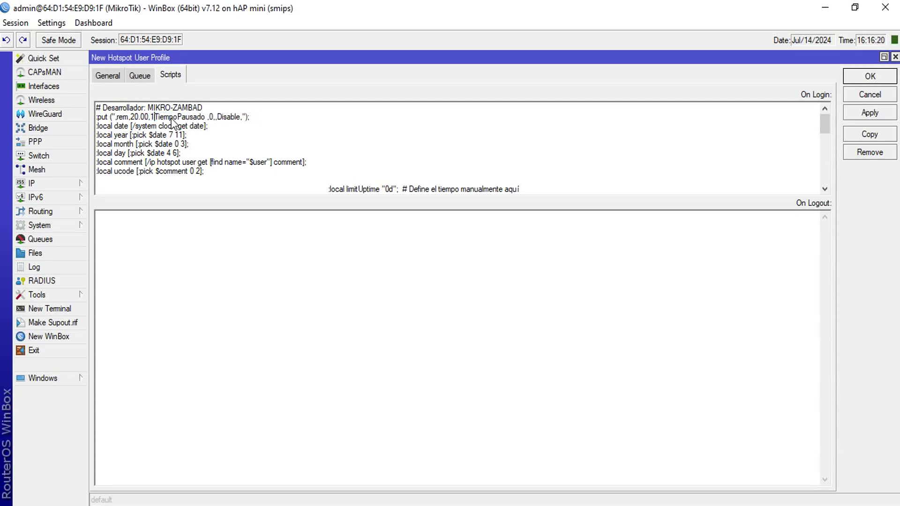
key(BackSpace)
text(Hora)
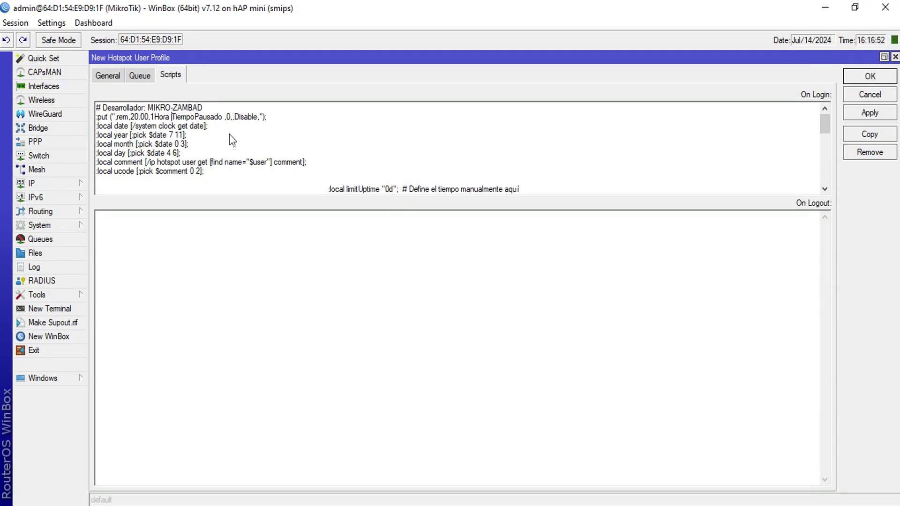
Step: Set limitUptime to "3d" in the On Login script and save the user profile
click(389, 190)
text(3)
key(BackSpace)
text(1)
key(BackSpace)
text(2)
key(BackSpace)
text(3)
click(864, 114)
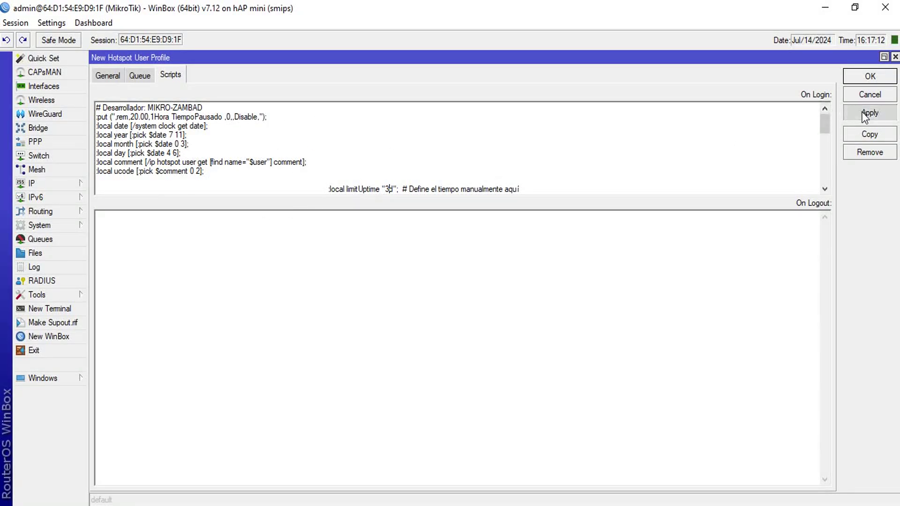
click(867, 79)
click(869, 77)
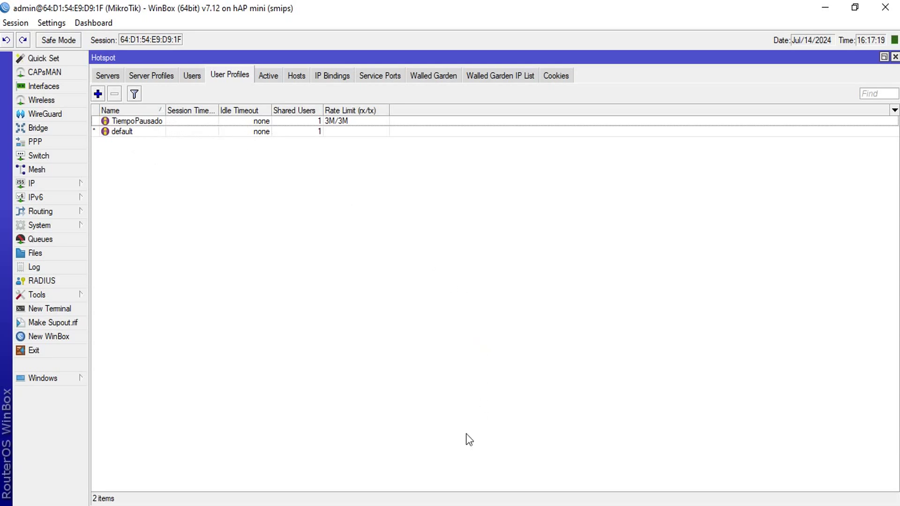
Step: Switch to Mikhmon in the browser and open the voucher template editor for the HapLite session
key(alt+Tab)
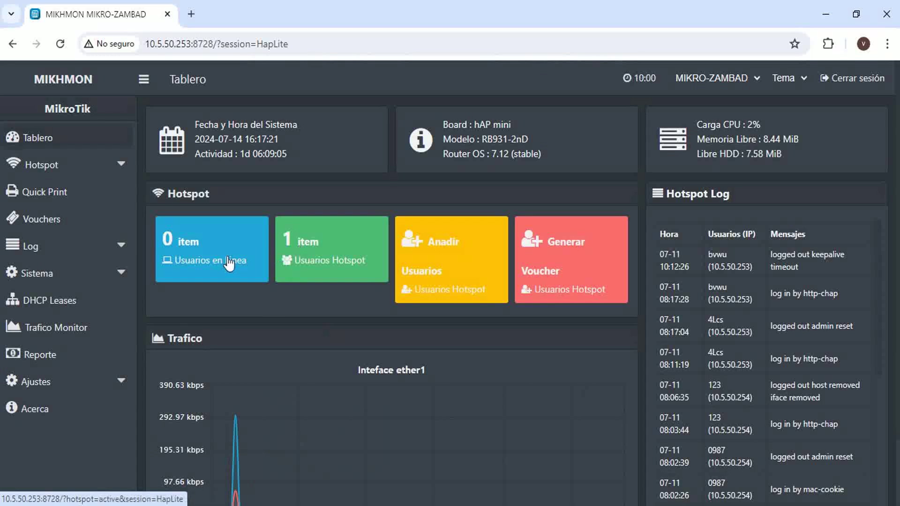
click(49, 387)
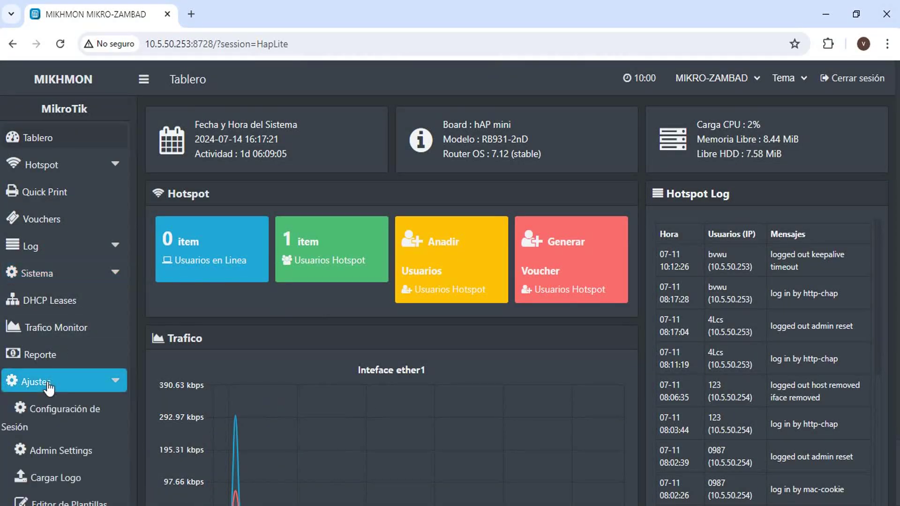
click(49, 411)
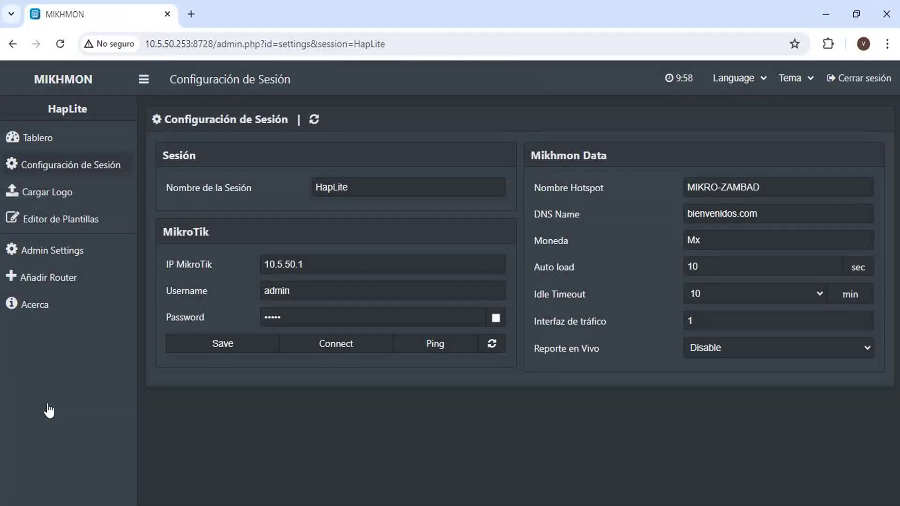
click(56, 221)
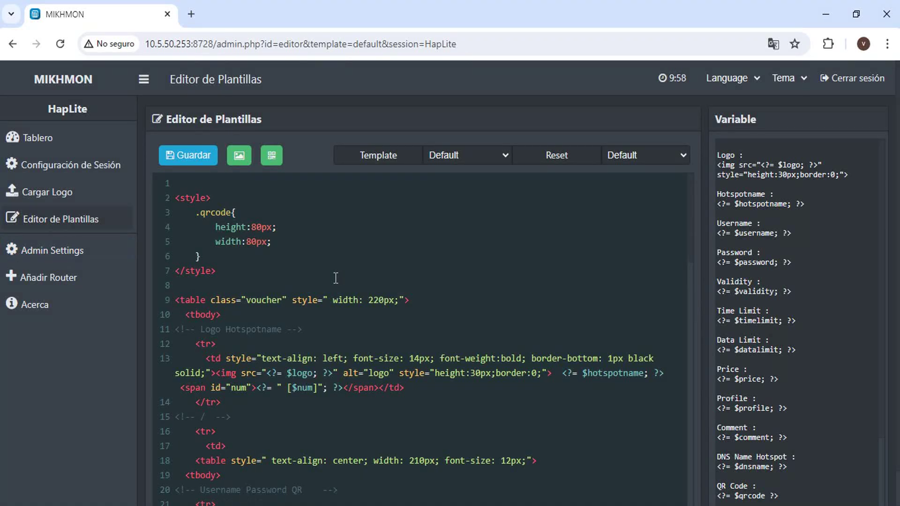
Step: Remove the $timelimit and $datalimit tags from the Price row of the default voucher template and save it
scroll(336, 277, down, 20)
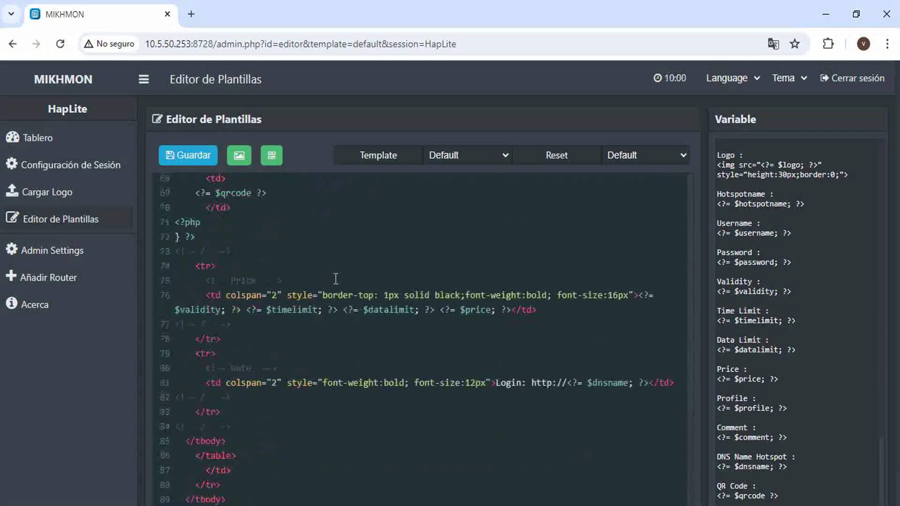
click(443, 310)
key(BackSpace)
key(BackSpace)
key(BackSpace)
key(BackSpace)
key(BackSpace)
key(BackSpace)
key(BackSpace)
key(BackSpace)
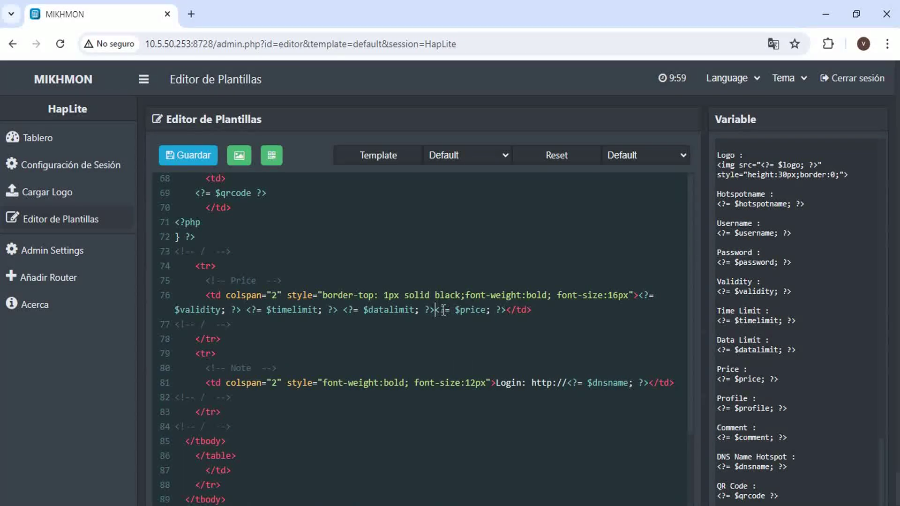
key(BackSpace)
key(BackSpace)
key(BackSpace)
key(BackSpace)
key(BackSpace)
key(BackSpace)
key(BackSpace)
key(BackSpace)
key(BackSpace)
key(BackSpace)
key(BackSpace)
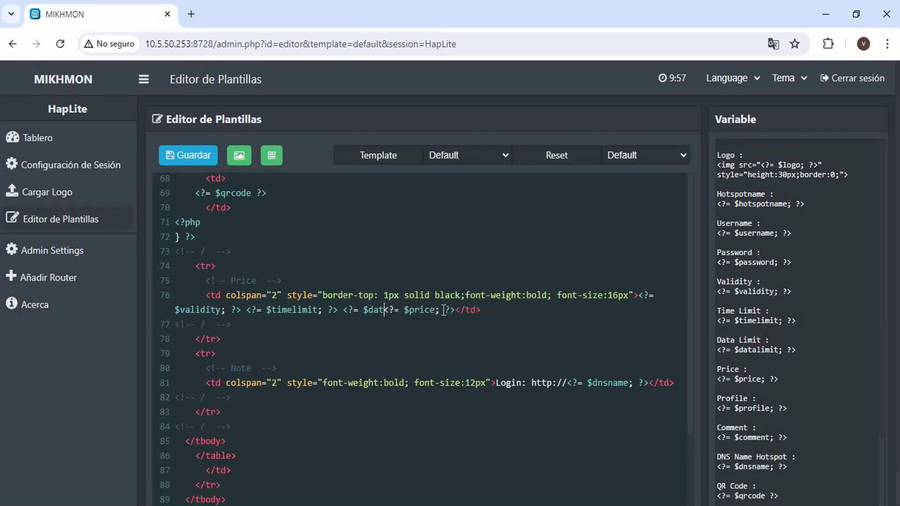
key(BackSpace)
key(BackSpace)
key(BackSpace)
key(BackSpace)
key(BackSpace)
key(BackSpace)
key(BackSpace)
key(BackSpace)
key(BackSpace)
key(BackSpace)
key(BackSpace)
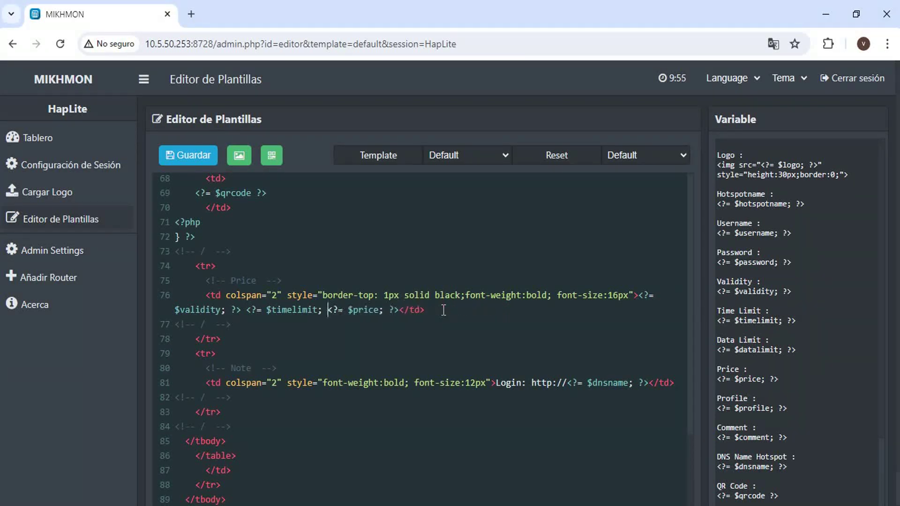
key(BackSpace)
key(BackSpace)
key(BackSpace)
key(BackSpace)
key(BackSpace)
key(BackSpace)
key(BackSpace)
key(BackSpace)
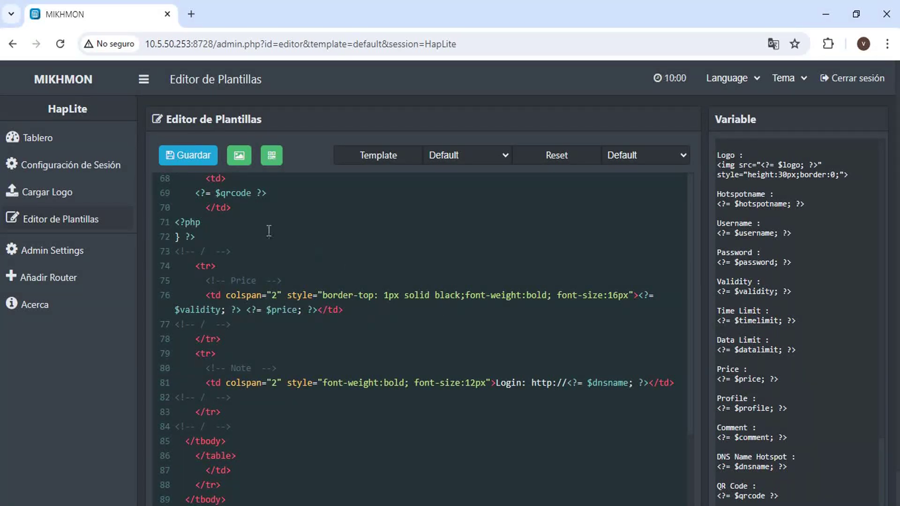
click(190, 161)
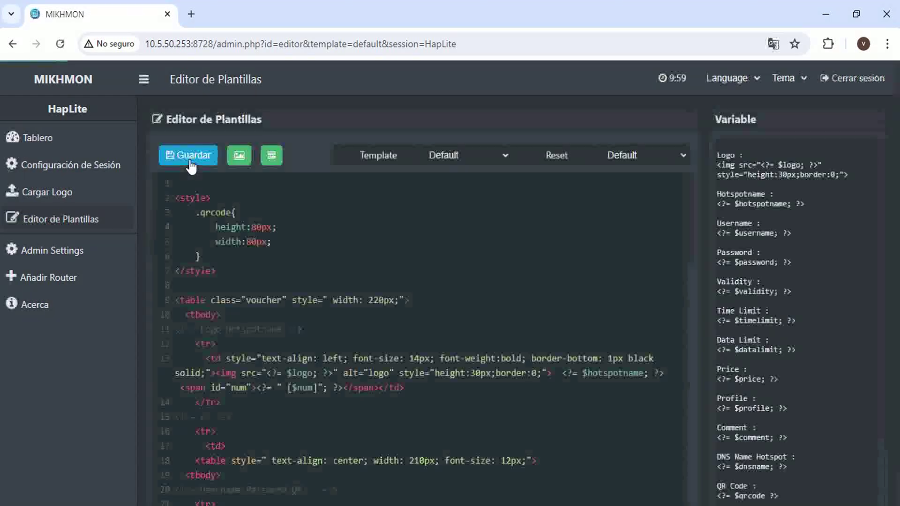
Step: Open the hotspot voucher generation form from the dashboard and set the quantity to 10 and the code length to 5
click(71, 136)
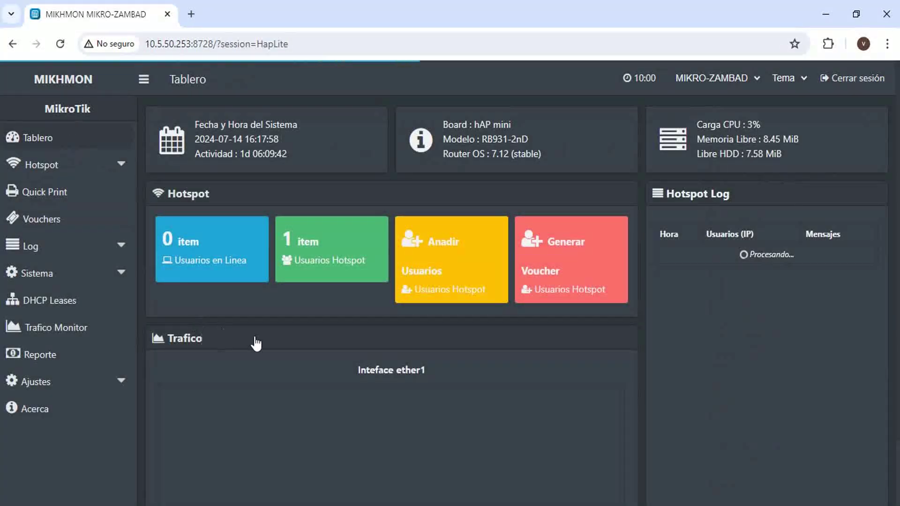
click(534, 262)
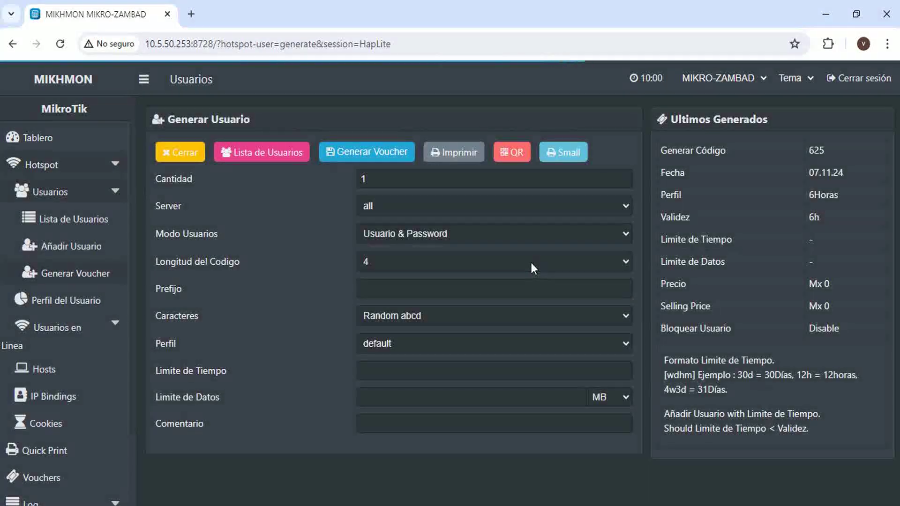
click(394, 181)
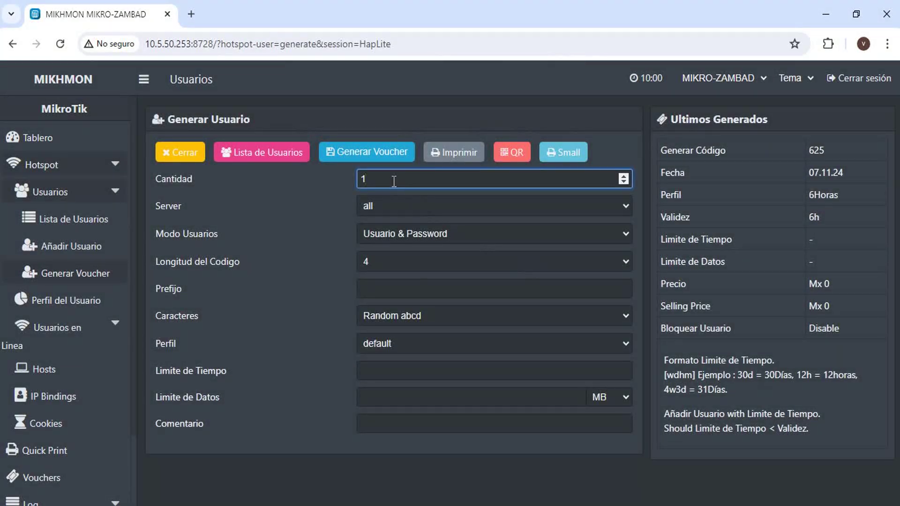
text(0)
click(375, 263)
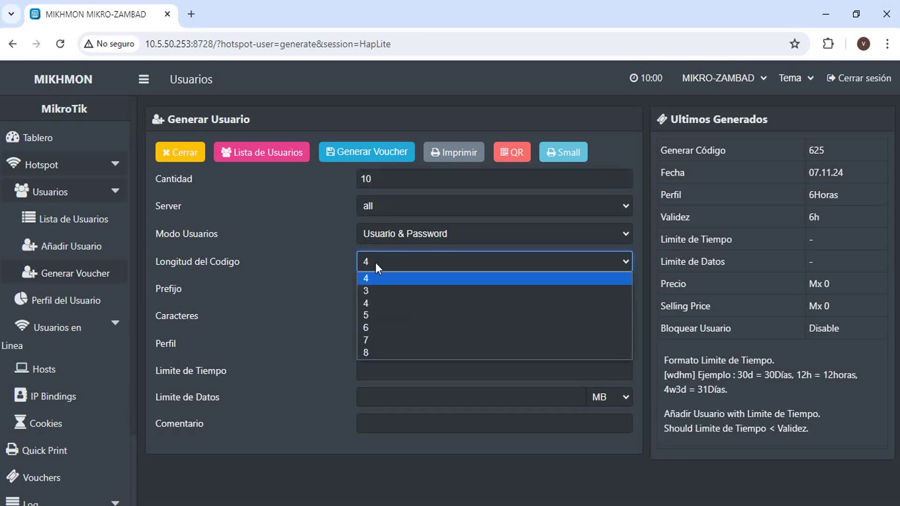
click(385, 315)
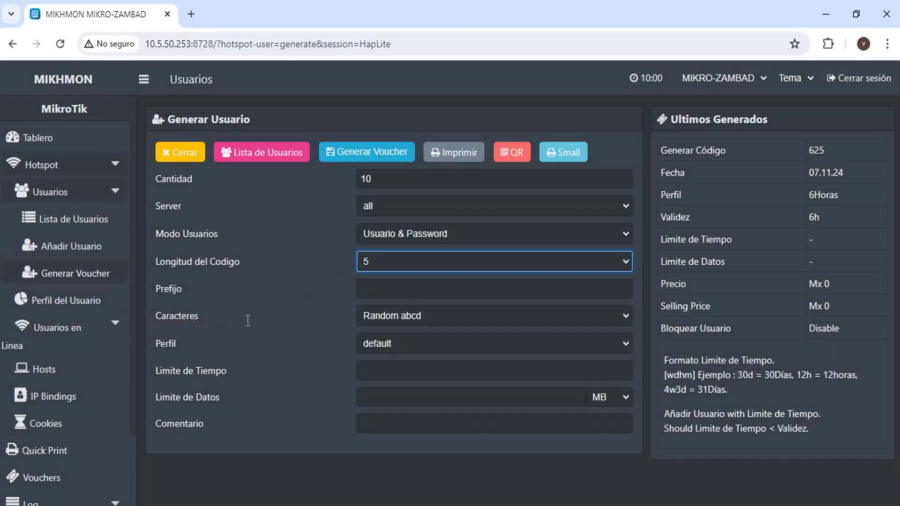
Step: Set the voucher characters to Random 5aB2c34D and the profile to TiempoPausado
click(379, 319)
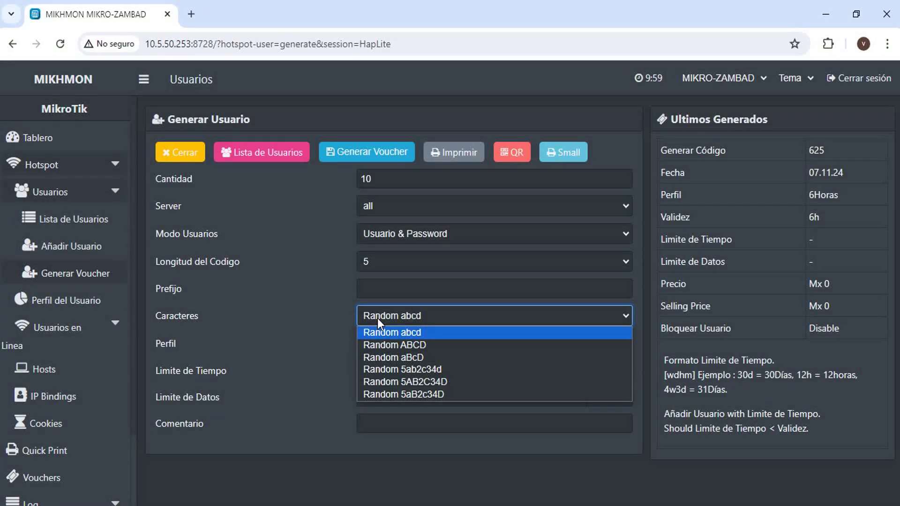
click(392, 393)
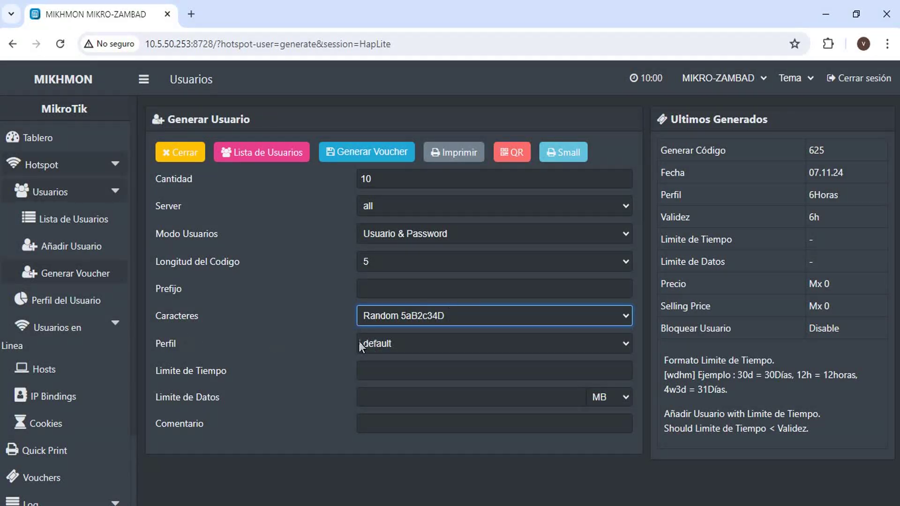
click(374, 345)
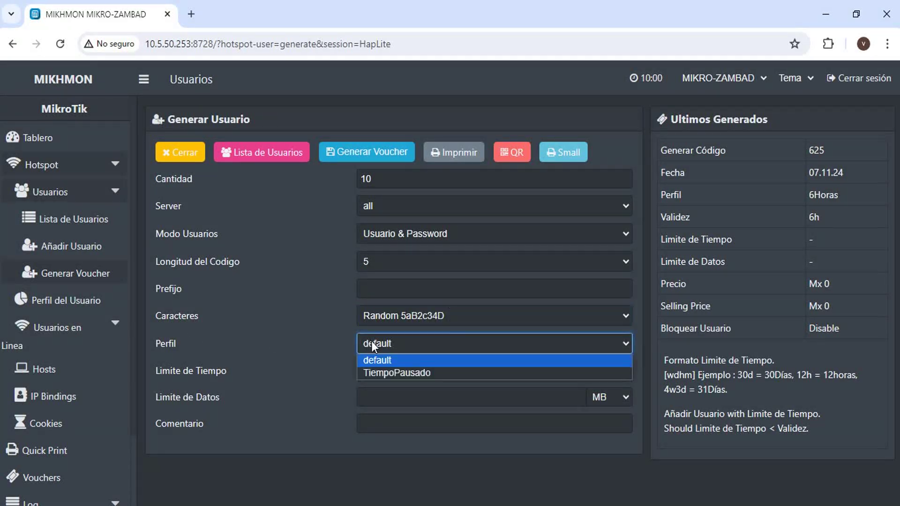
click(396, 373)
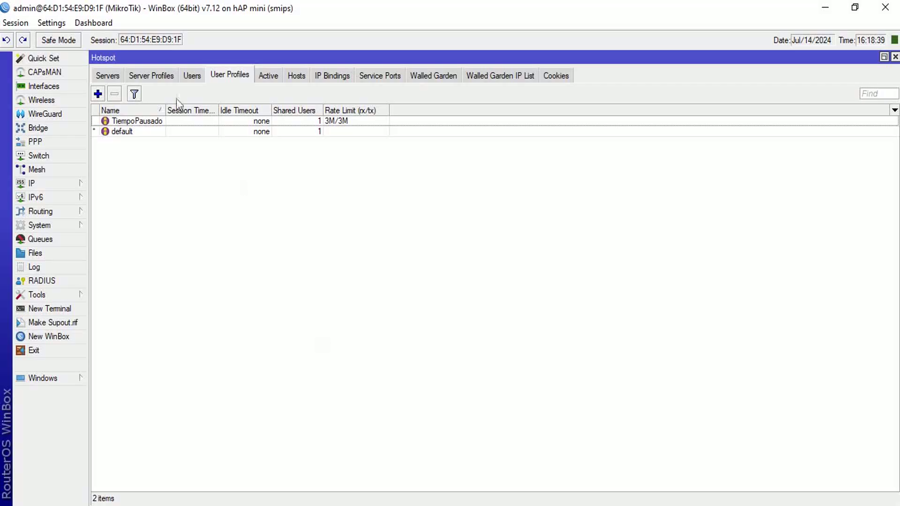
Step: Switch to WinBox, review the On Login script of the TiempoPausado profile, and return to Mikhmon
double_click(155, 123)
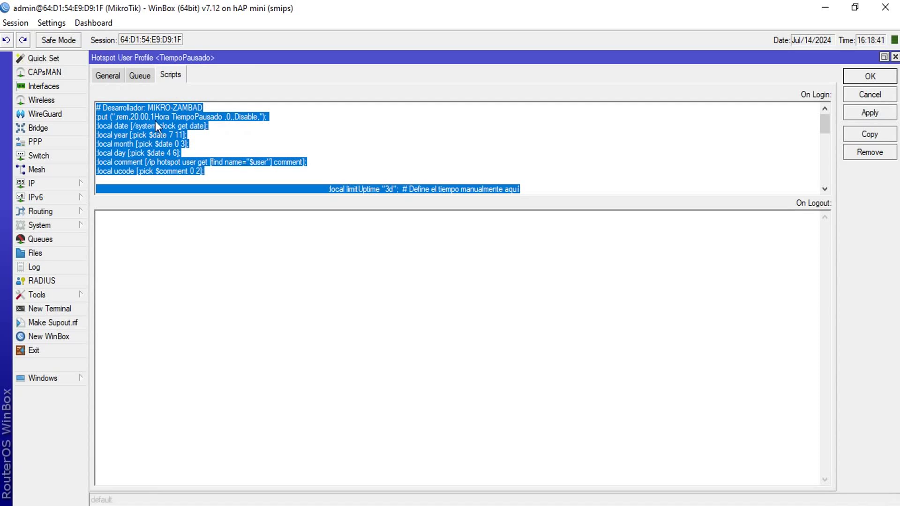
click(895, 56)
key(alt+Tab)
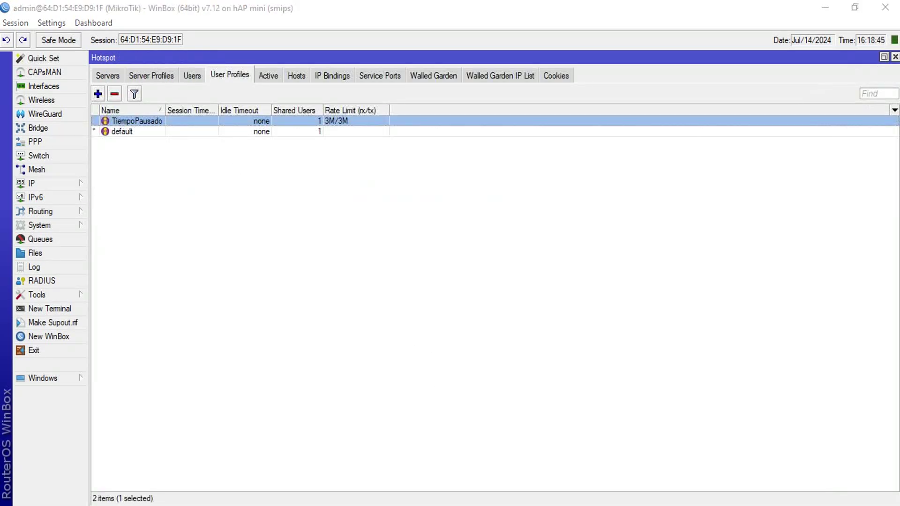
Step: Set the voucher time limit to 1h and generate the batch of vouchers
click(384, 372)
text(1h)
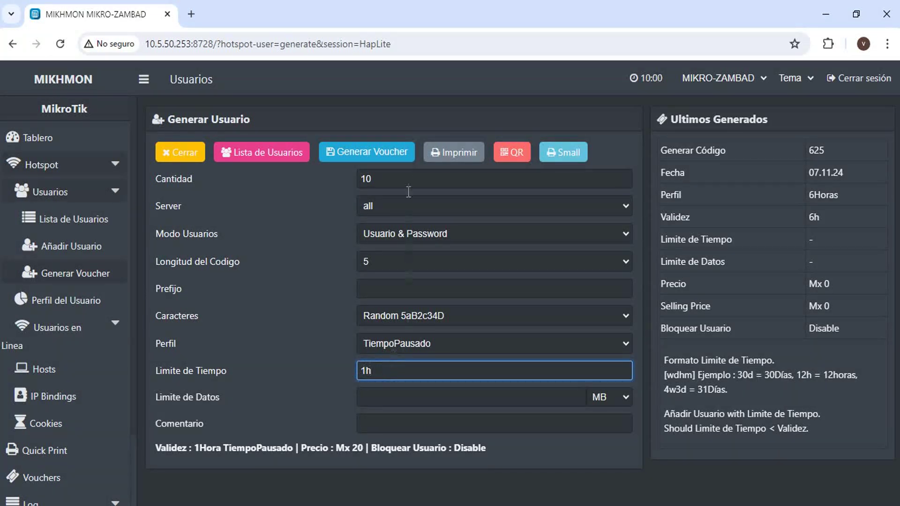
click(359, 154)
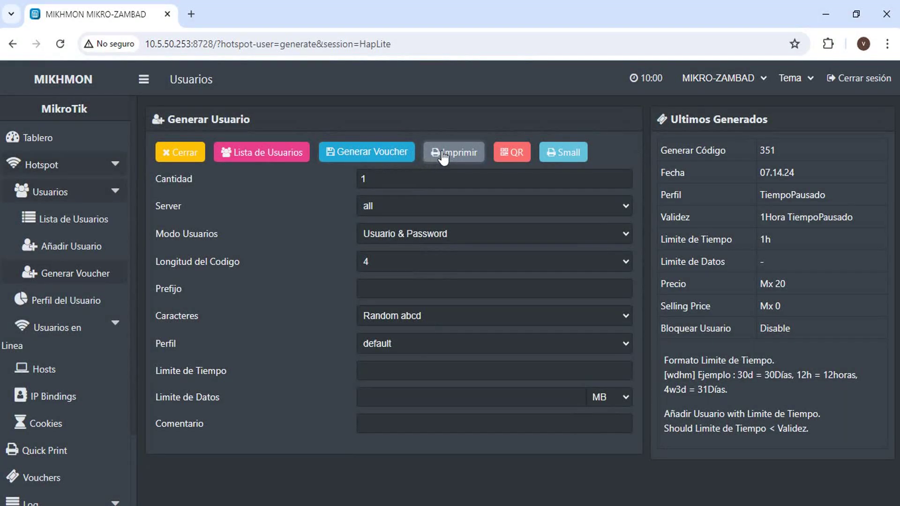
Step: Open the printable sheet of the generated vouchers without printing, examine the first voucher's validity text and price, and close the sheet
click(443, 154)
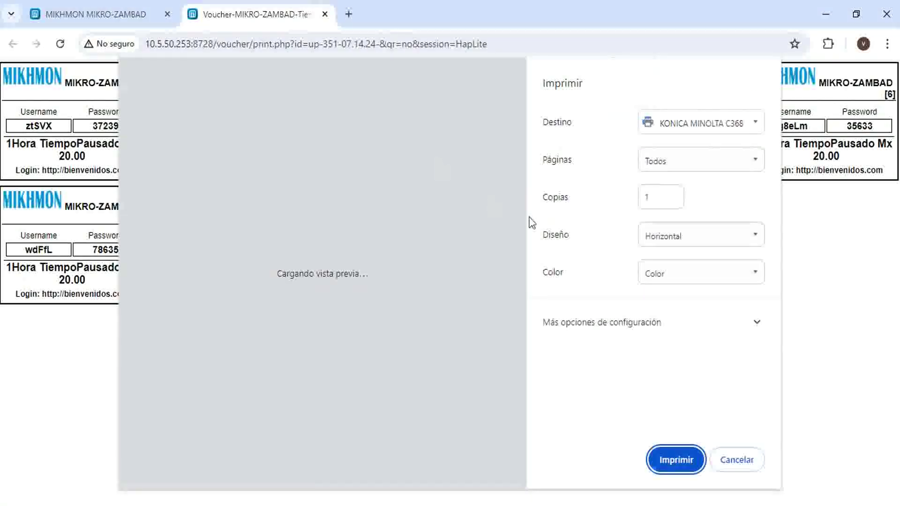
click(728, 463)
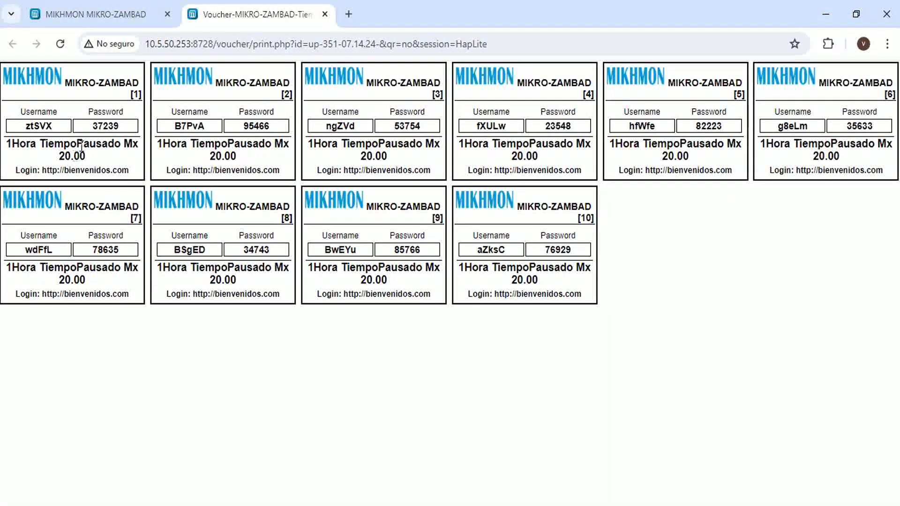
drag(45, 144, 121, 143)
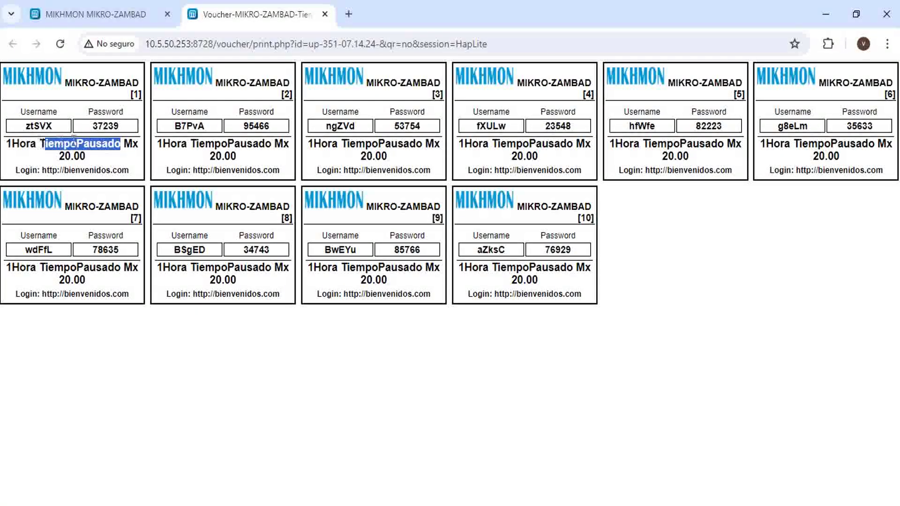
drag(57, 155, 87, 157)
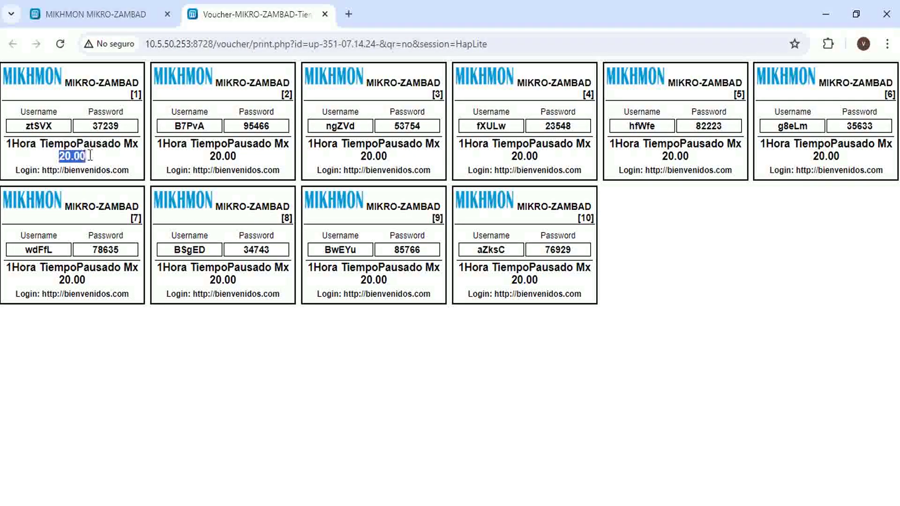
click(324, 14)
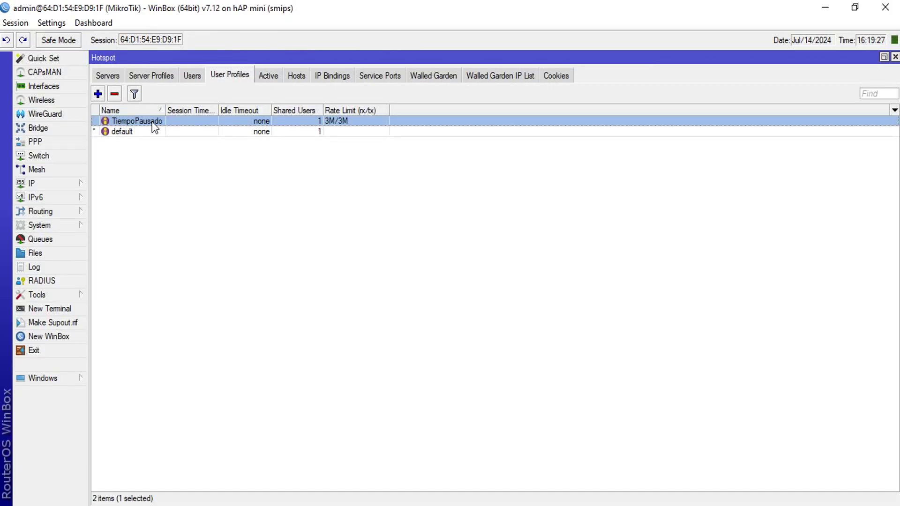
Step: In WinBox, shorten "TiempoPausado" to "T-P" in the put line of the TiempoPausado profile's On Login script and save the profile
double_click(153, 122)
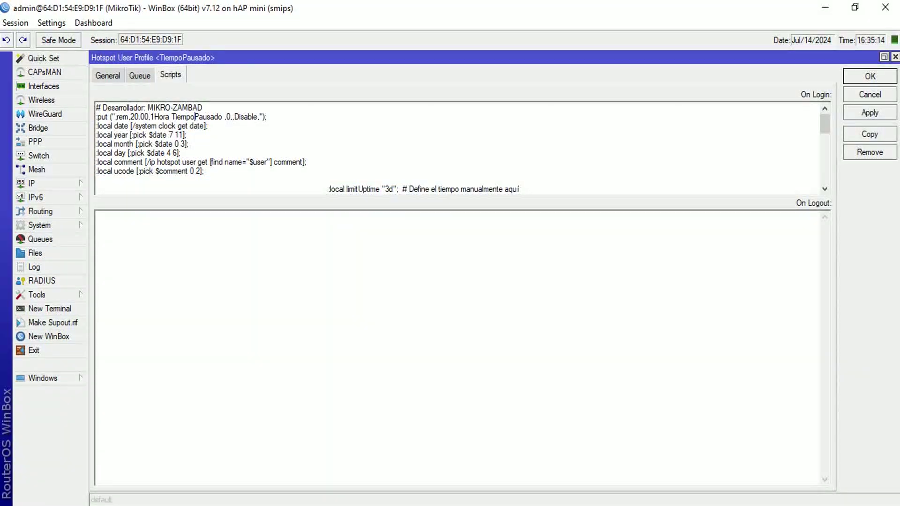
key(BackSpace)
key(BackSpace)
key(BackSpace)
key(BackSpace)
key(BackSpace)
key(BackSpace)
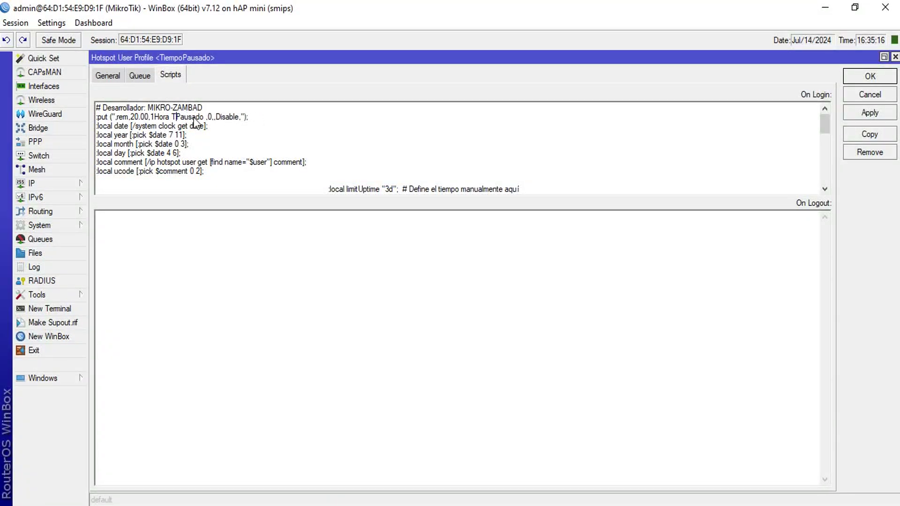
text(T-)
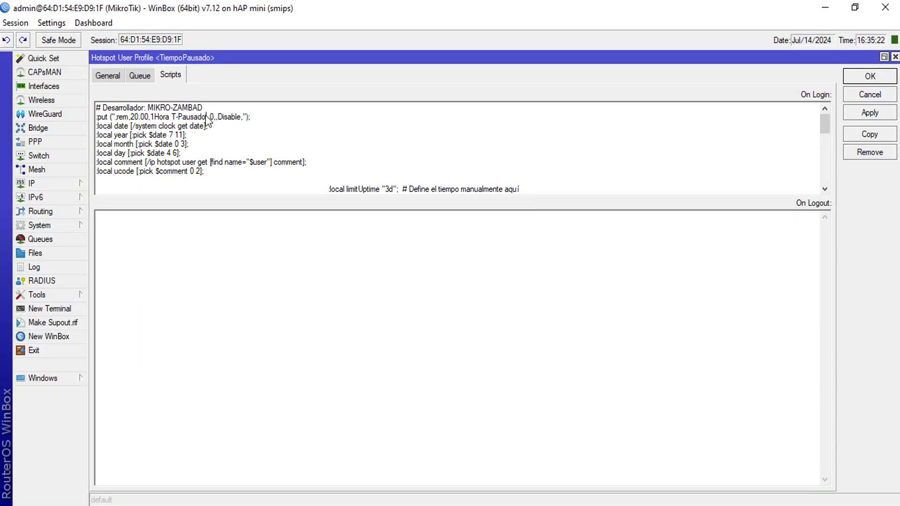
key(BackSpace)
key(BackSpace)
key(BackSpace)
key(BackSpace)
key(BackSpace)
key(BackSpace)
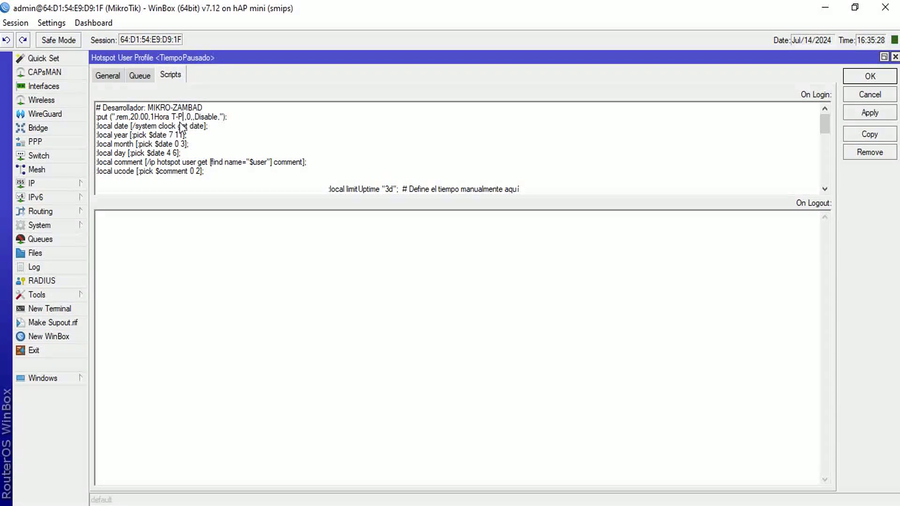
click(869, 115)
click(868, 78)
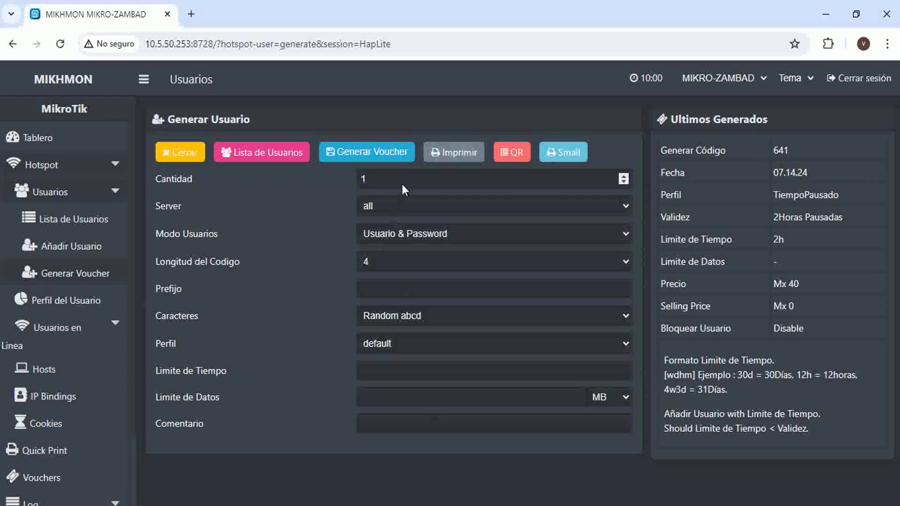
Step: In Mikhmon's voucher generation form, set the quantity to 10, the code length to 5 and the characters to Random 5aB2c34D
click(401, 183)
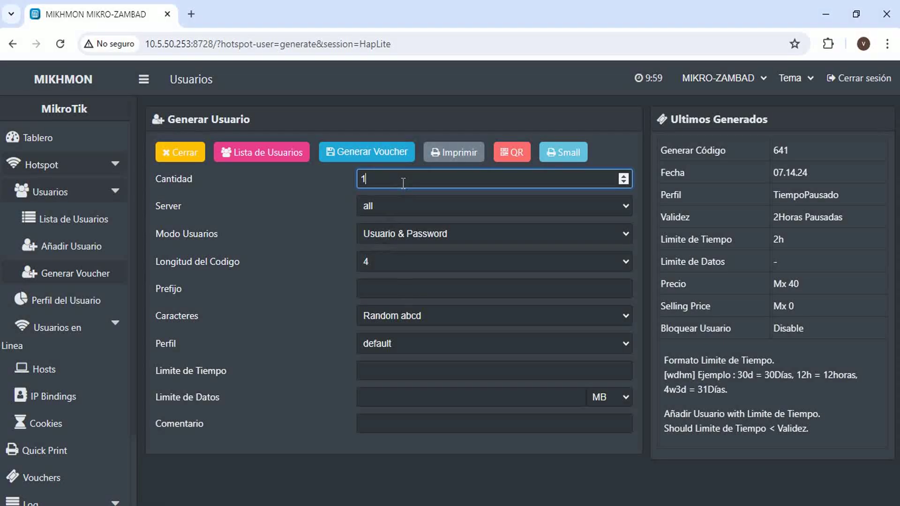
text(0)
click(373, 261)
click(372, 312)
click(385, 314)
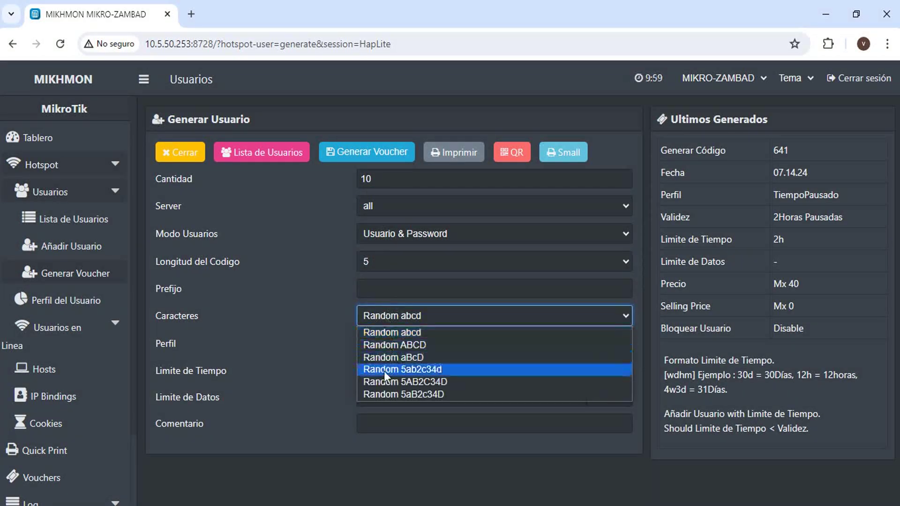
click(384, 394)
Step: Select the TiempoPausado profile, set the time limit to 1h, and generate the vouchers
click(382, 342)
click(384, 370)
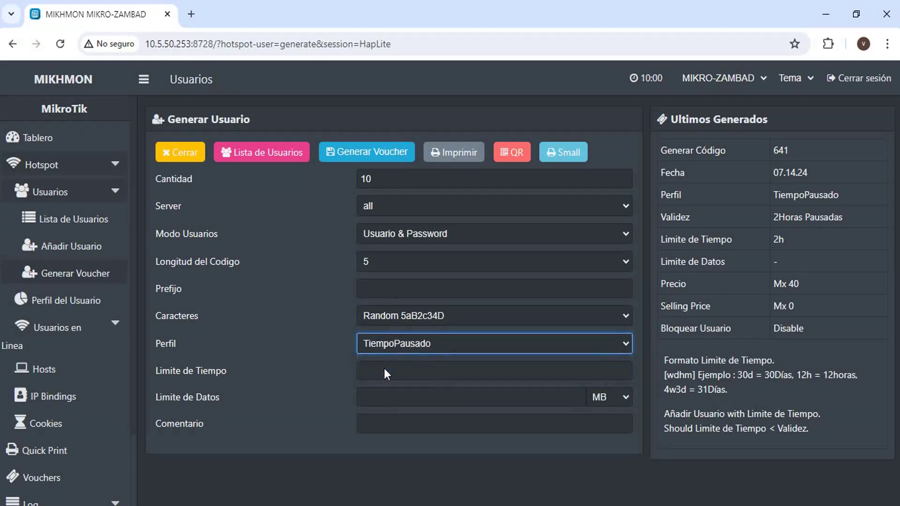
click(383, 370)
text(1H)
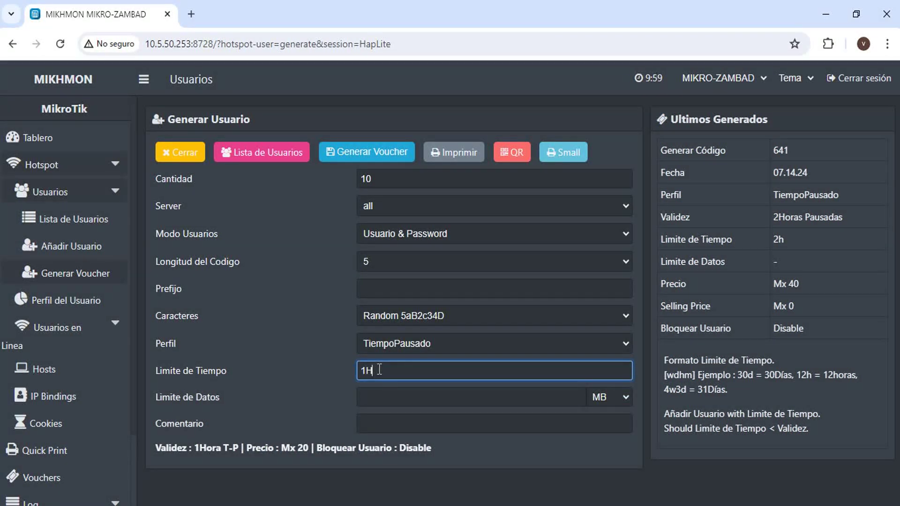
key(BackSpace)
text(h)
click(368, 154)
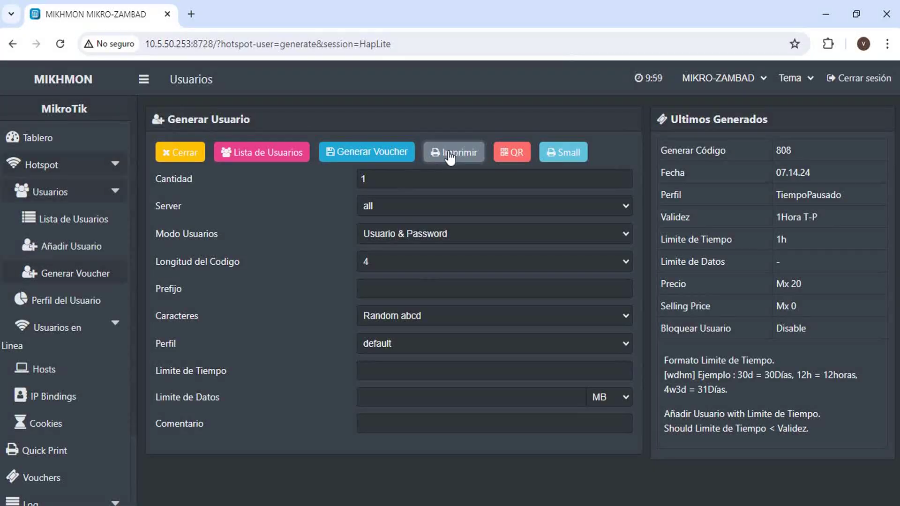
Step: Open the printable sheet of the new 1-hour vouchers, check their shortened label without printing, and close the sheet
click(450, 155)
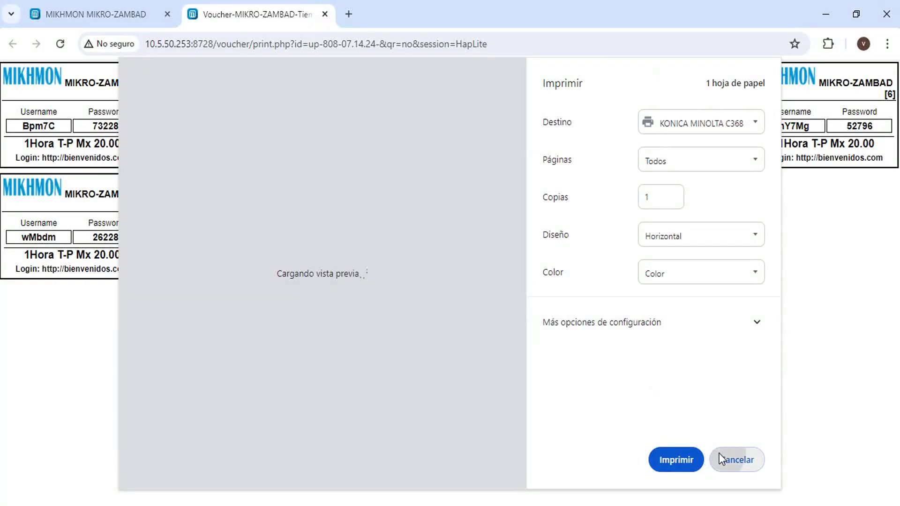
click(719, 457)
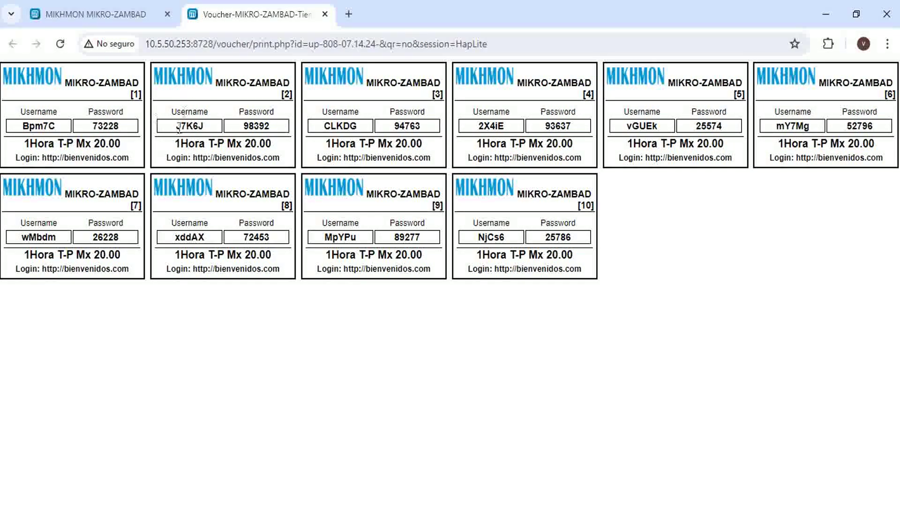
click(325, 14)
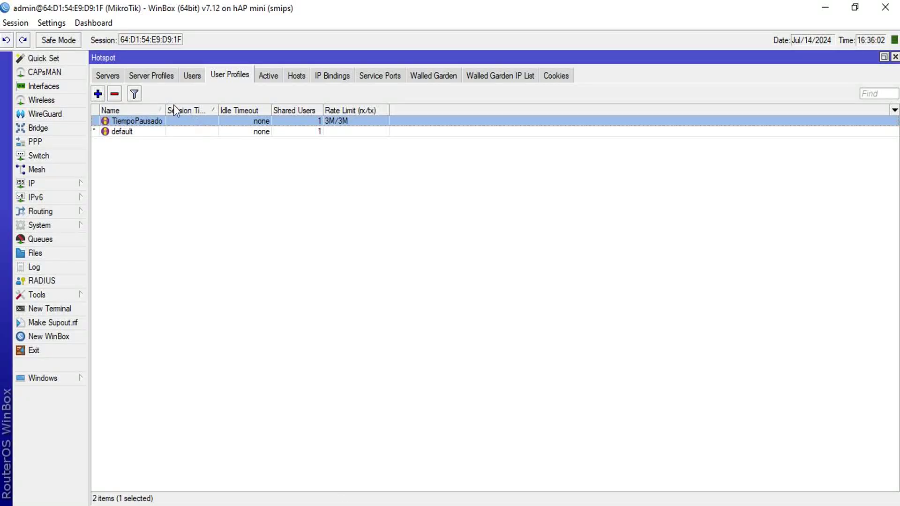
Step: In WinBox, change the TiempoPausado On Login script's price to 40.00 and its validity text to "2Horas T-P", and save the profile
double_click(156, 121)
click(156, 120)
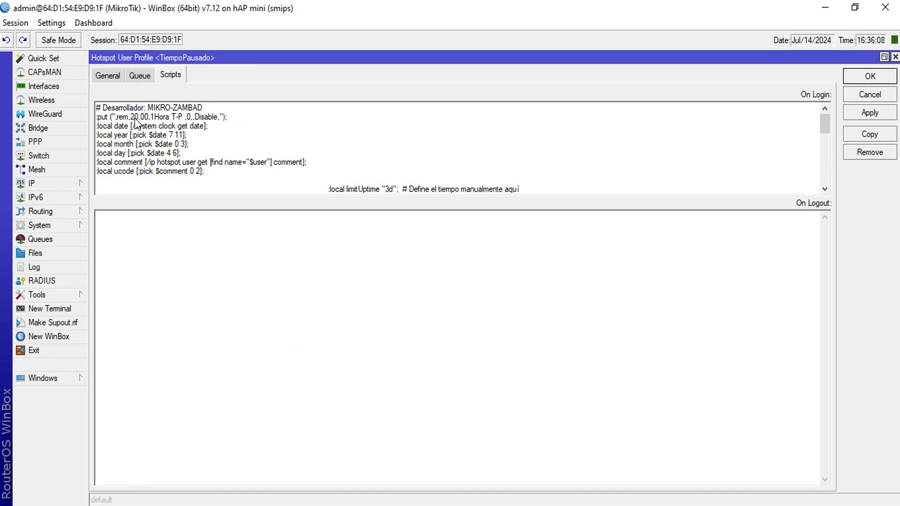
drag(136, 120, 133, 120)
text(4)
drag(154, 119, 151, 119)
text(2)
click(170, 120)
text(s)
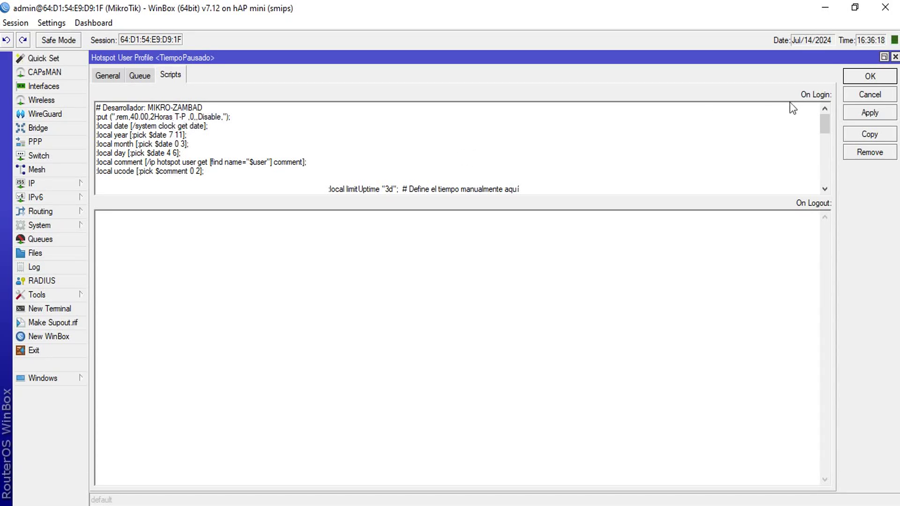
click(854, 112)
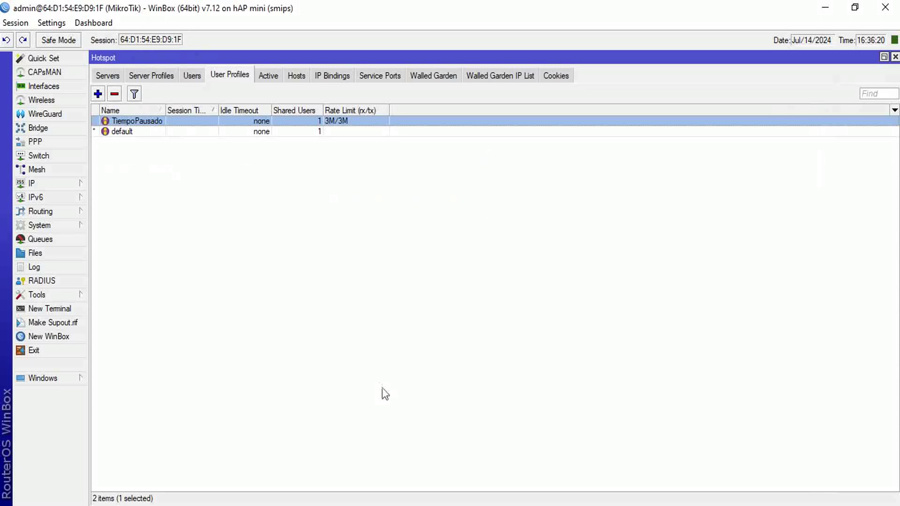
Step: Return to Mikhmon and set a new voucher batch to quantity 10, code length 5 and characters Random 5aB2c34D
key(alt+Tab)
click(373, 183)
text(0)
click(375, 264)
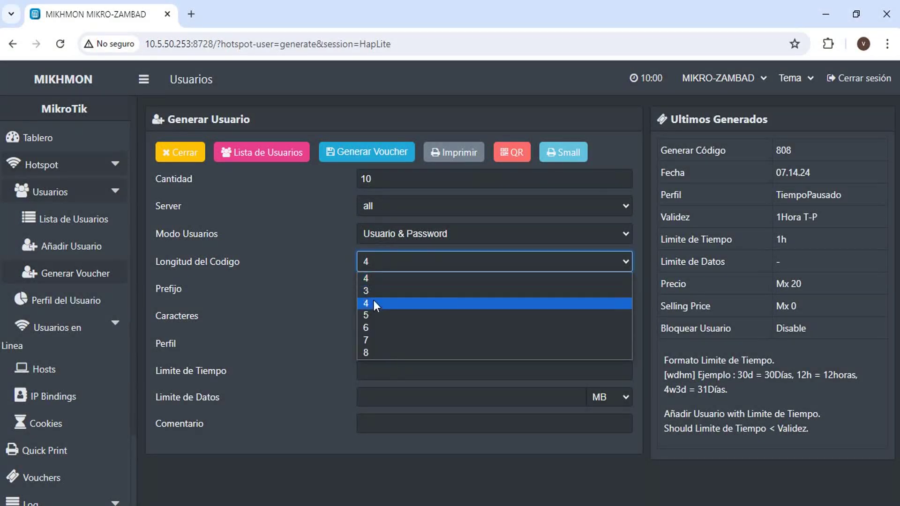
click(373, 314)
click(378, 312)
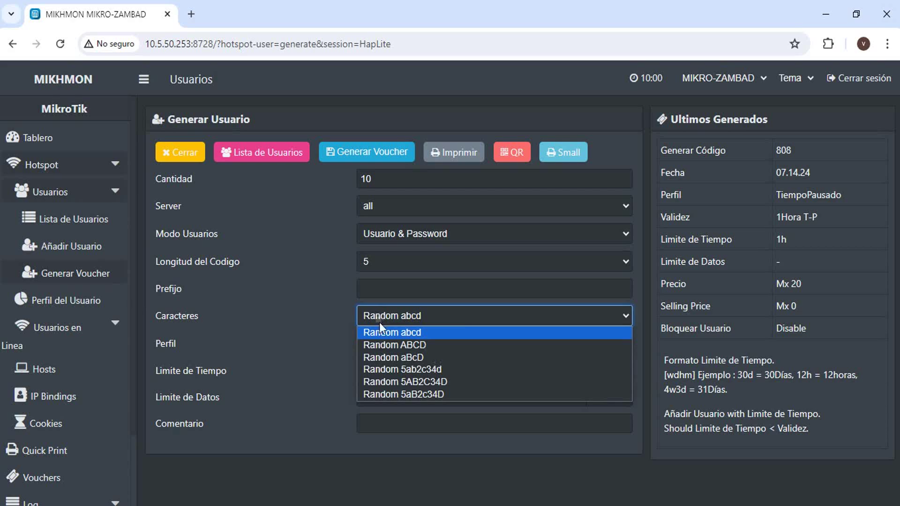
click(393, 393)
Step: Choose the TiempoPausado profile, set the time limit to 2h, and generate the vouchers
click(390, 344)
click(389, 371)
click(384, 370)
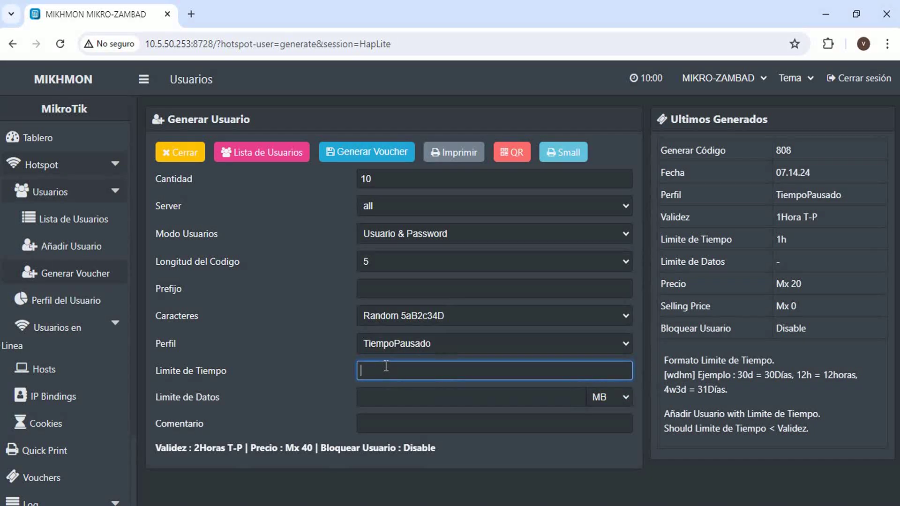
text(2h)
click(359, 153)
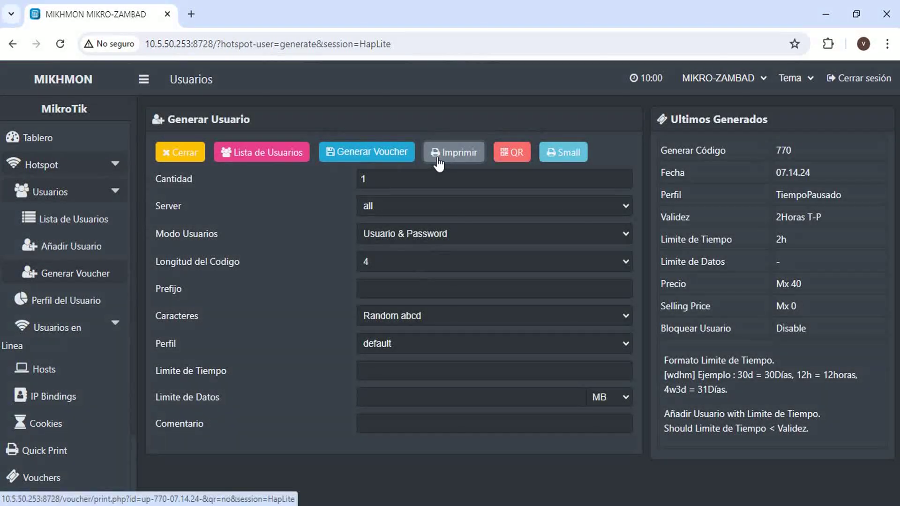
Step: Open the printable sheet of the 2-hour vouchers and cancel printing to view their label and price
click(438, 162)
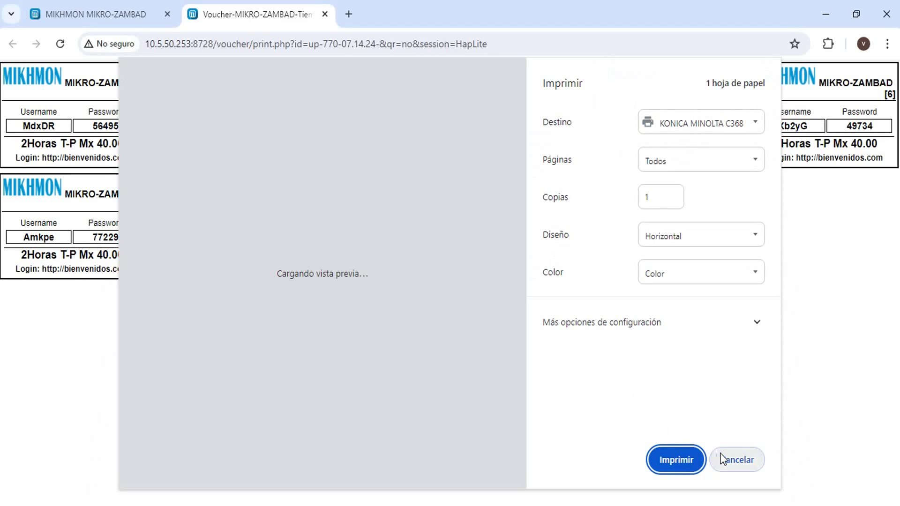
click(718, 458)
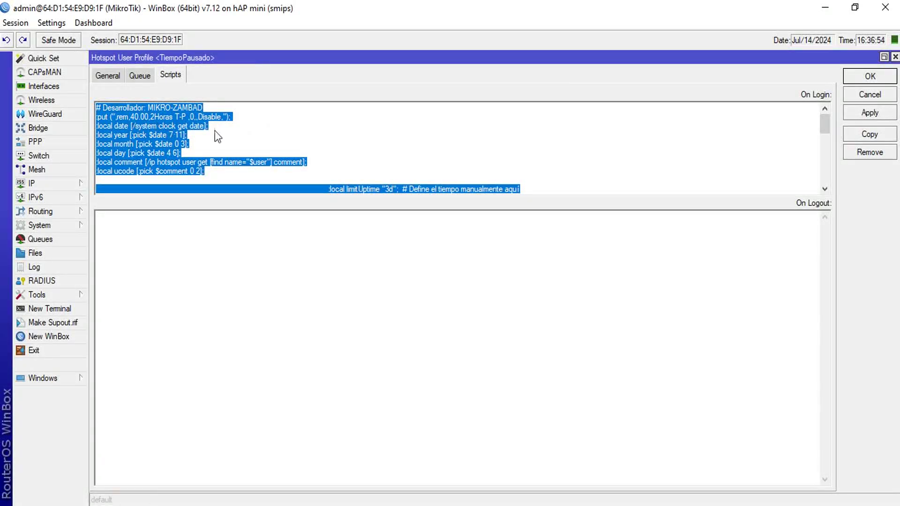
Step: Duplicate the TiempoPausado hotspot user profile and name the copy "1Hora T-P"
click(895, 57)
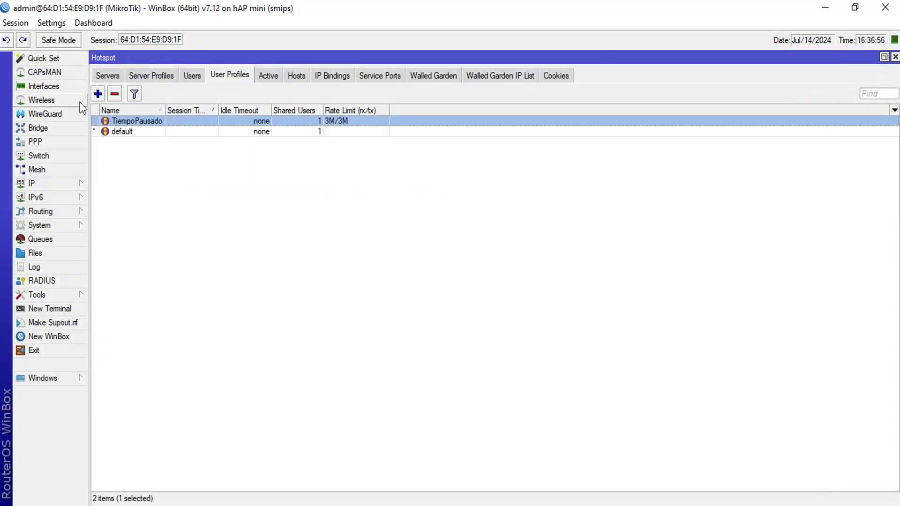
double_click(125, 120)
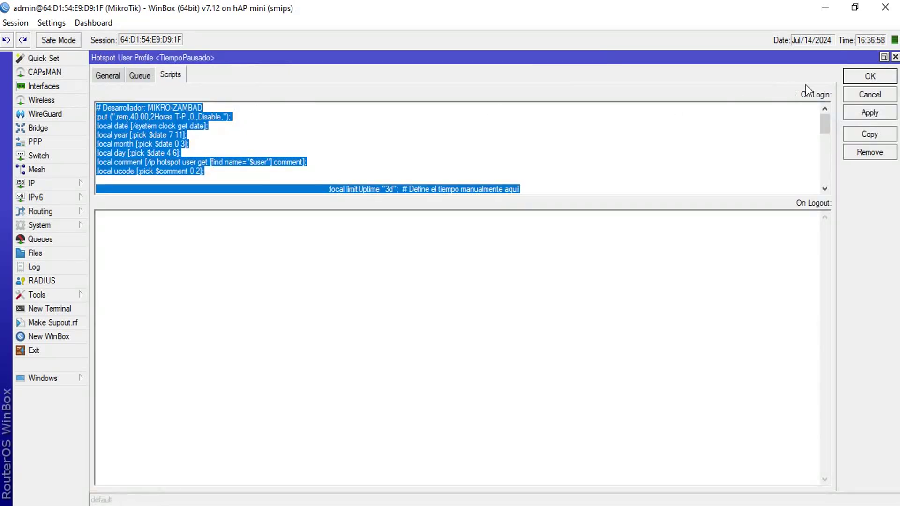
click(869, 134)
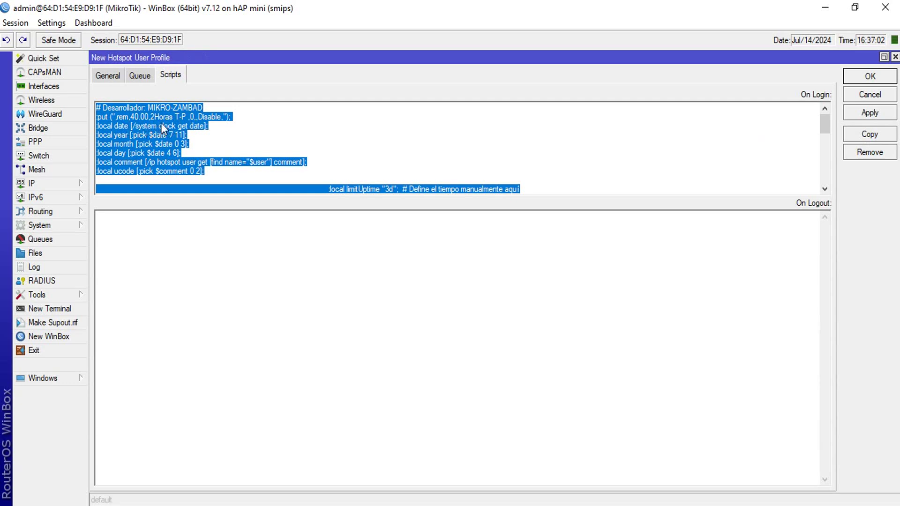
click(108, 77)
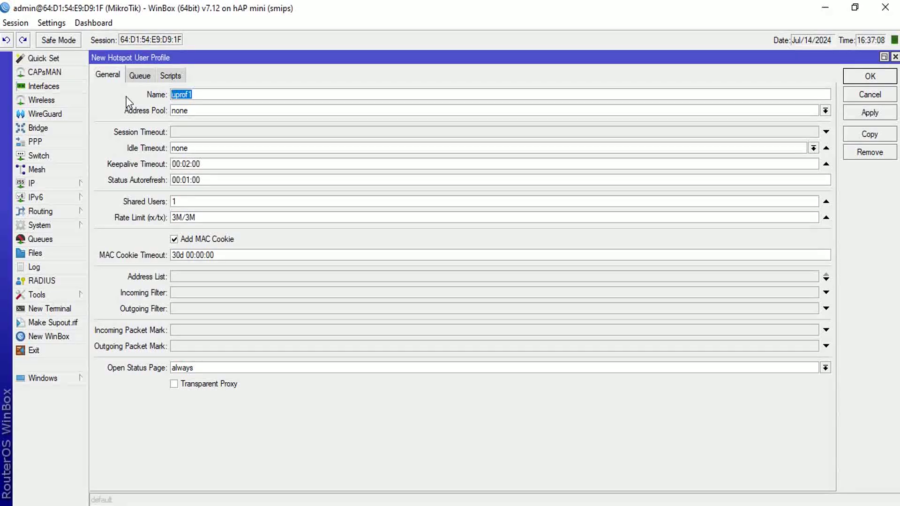
text(1Hora T-P)
Step: In the new profile's On Login script, set the price to 20.00 and the validity text to "1Hora T-P", and save the profile
click(170, 75)
click(142, 118)
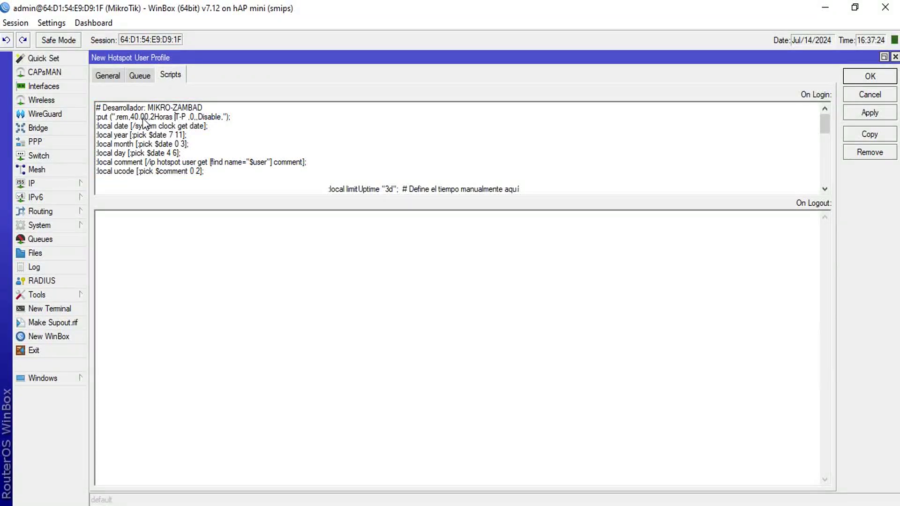
drag(136, 117, 151, 118)
text(2)
text(1)
click(172, 118)
key(BackSpace)
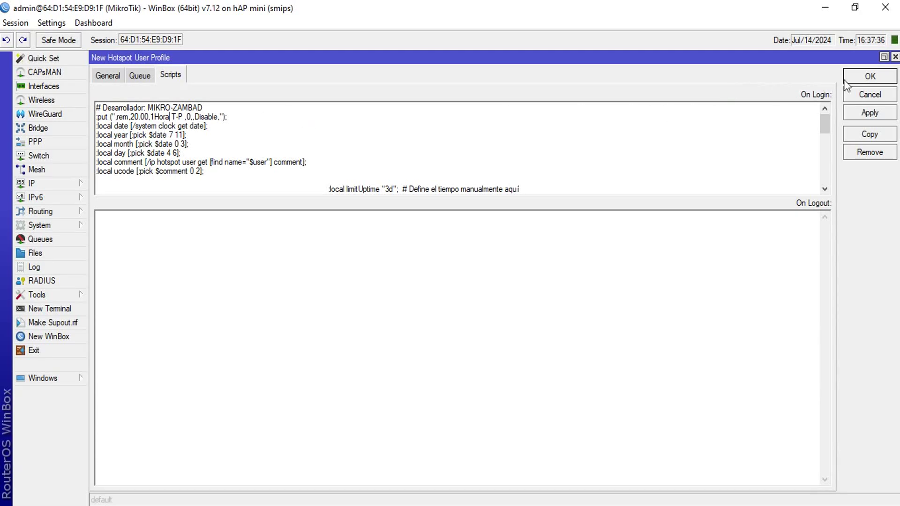
key(ctrl+a)
click(871, 76)
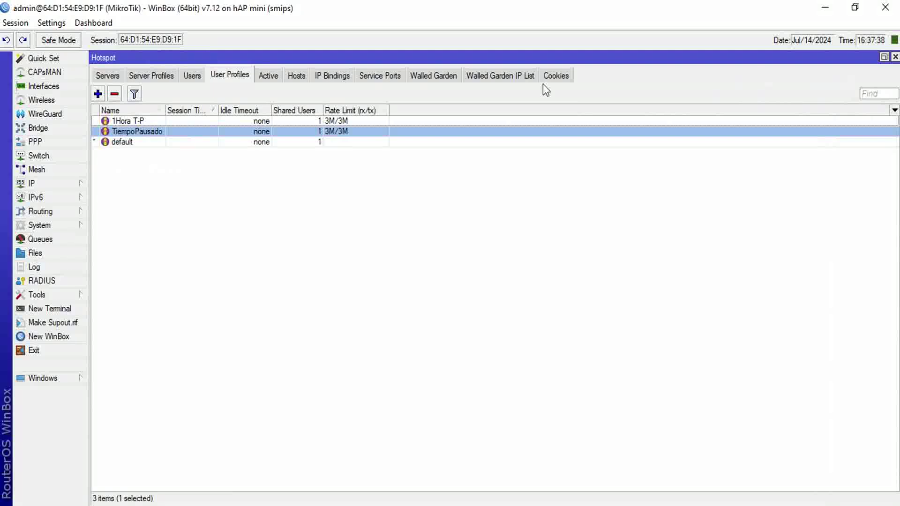
Step: Duplicate the 1Hora T-P profile and change the copy's On Login script to price 40.00 and validity text "2HoraS T-P"
double_click(136, 121)
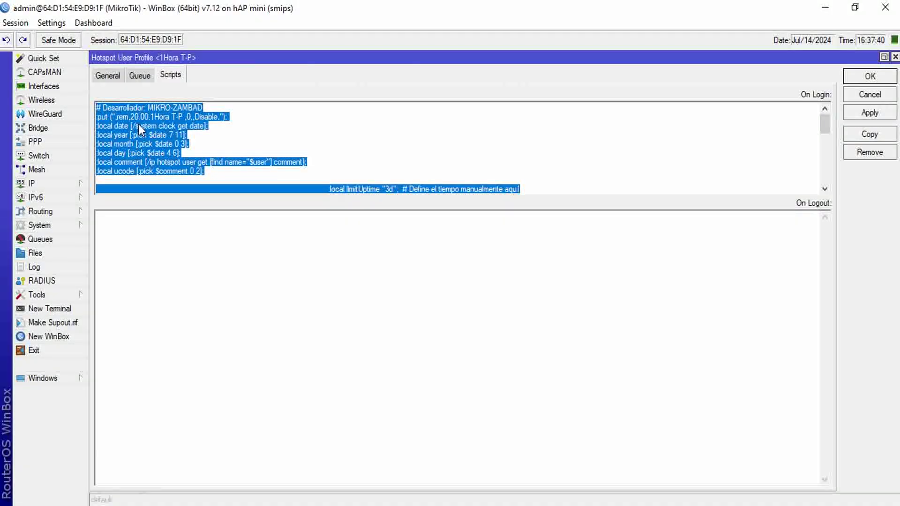
click(865, 133)
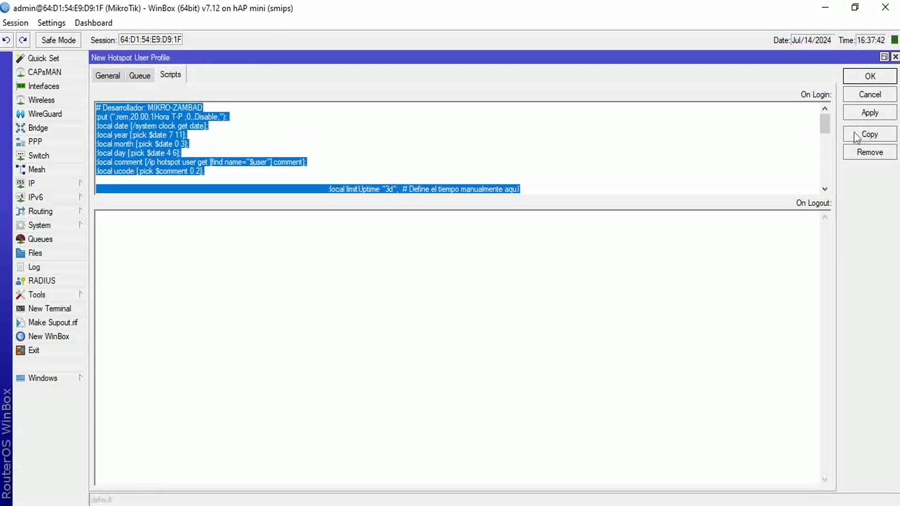
click(135, 118)
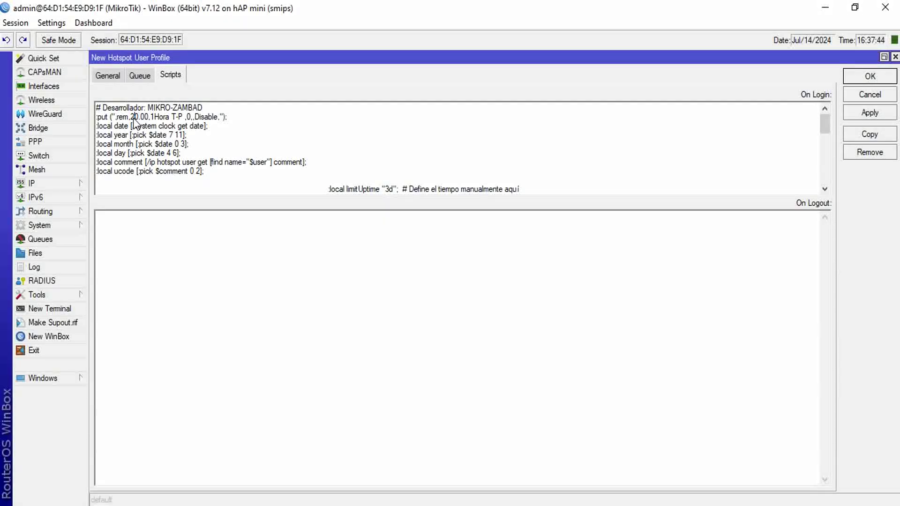
text(4)
text(2)
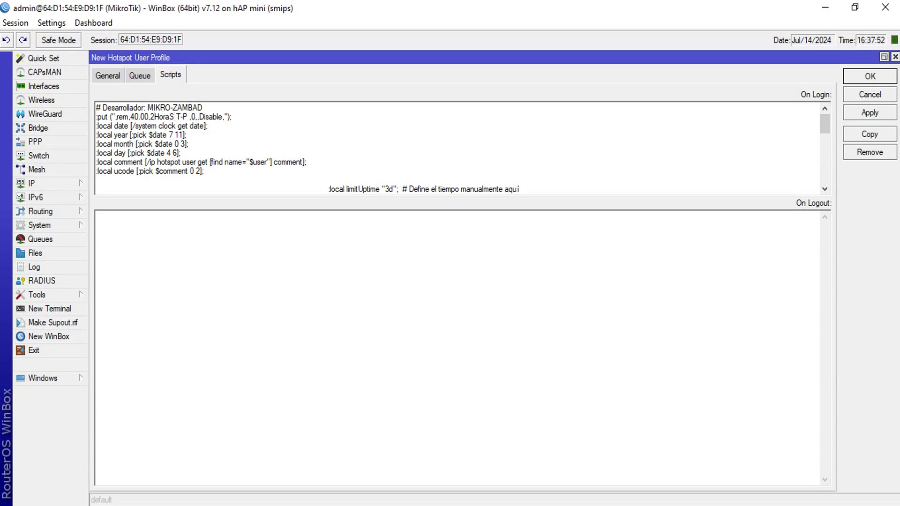
Step: Name the duplicated profile "2Horas T-P" and save it
click(108, 75)
text(2H)
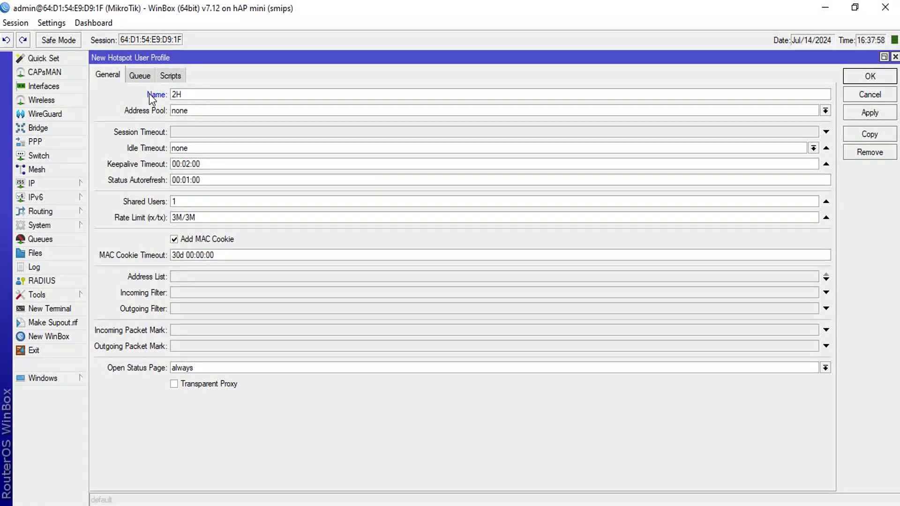
text(oras T-P)
click(869, 76)
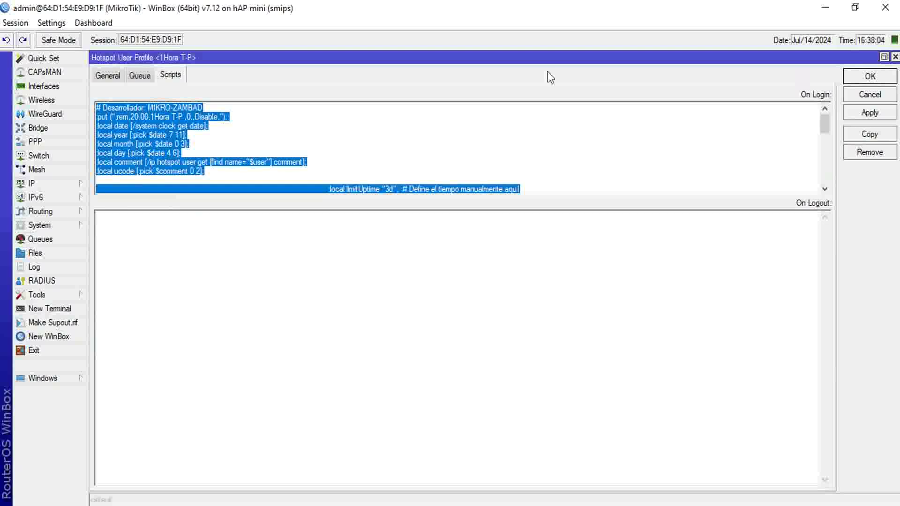
Step: Close the 1Hora T-P profile and delete the TiempoPausado profile from the hotspot user profiles
click(850, 80)
click(143, 140)
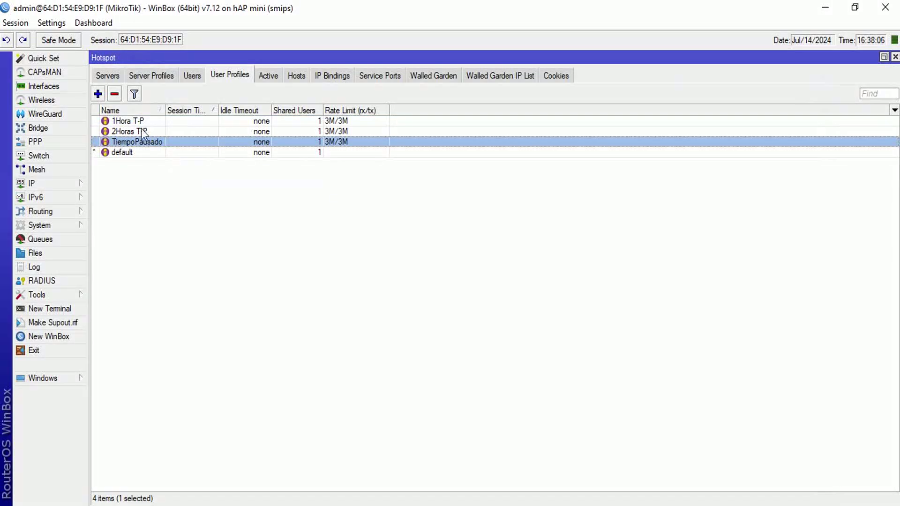
click(115, 93)
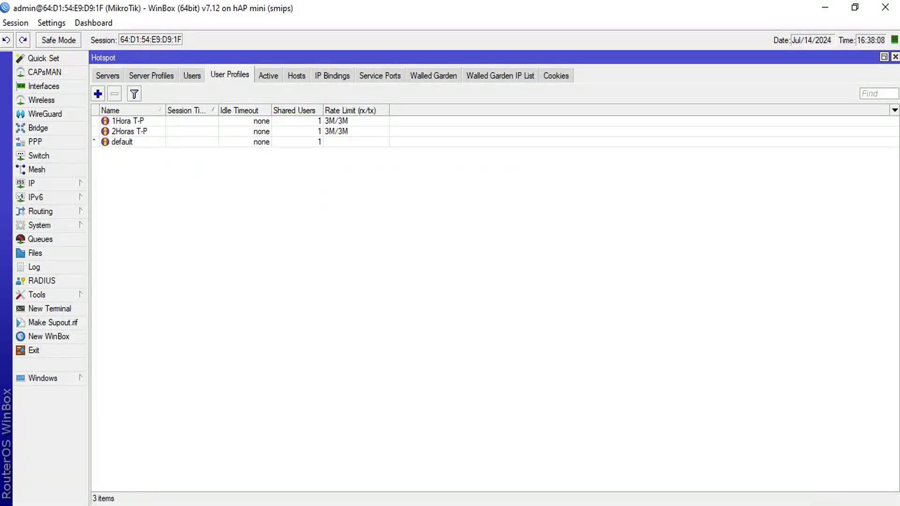
Step: Open MONITOR-MIKRO-ZAMBAD-PARA-TODOS-LOS-TIEMPOS.txt from the desktop, copy its entire script, and close the file
click(824, 8)
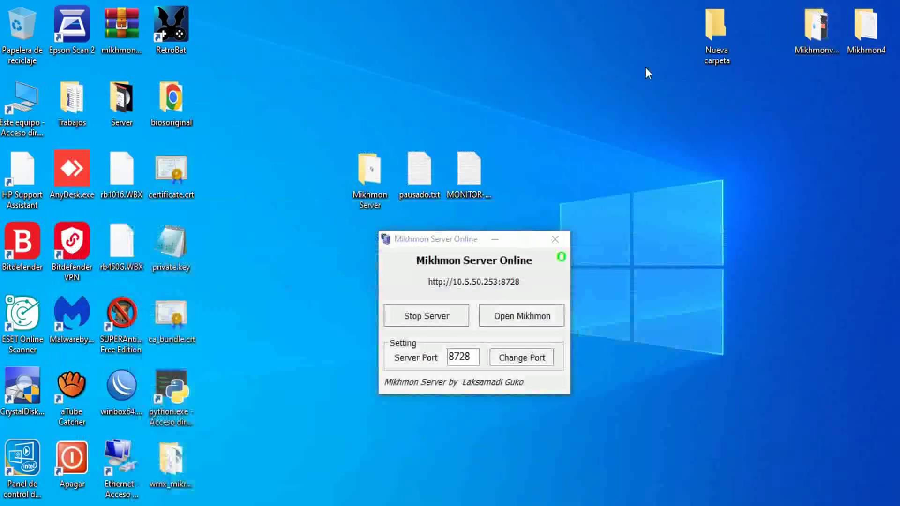
click(475, 179)
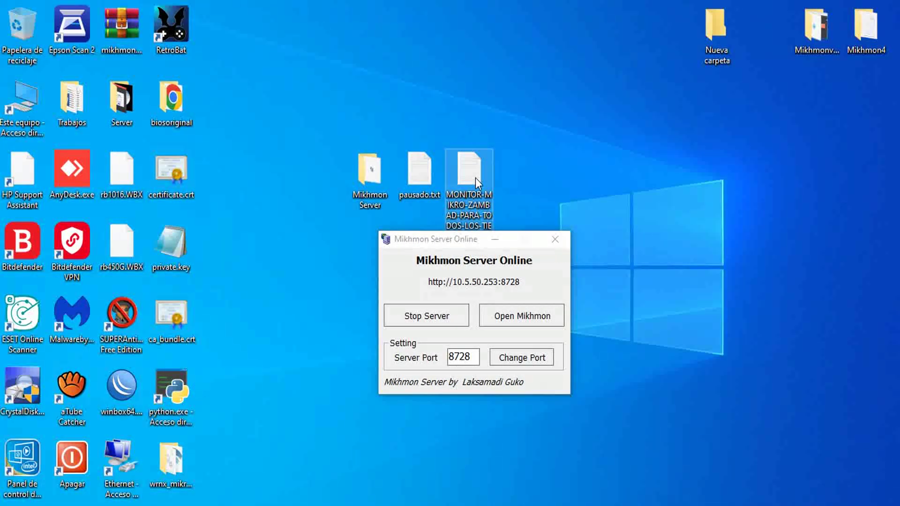
double_click(475, 179)
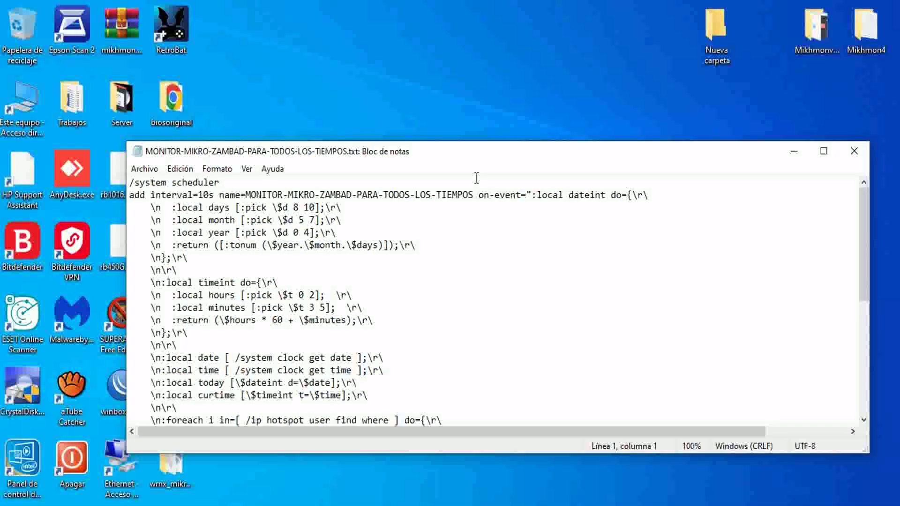
key(ctrl+a)
right_click(476, 178)
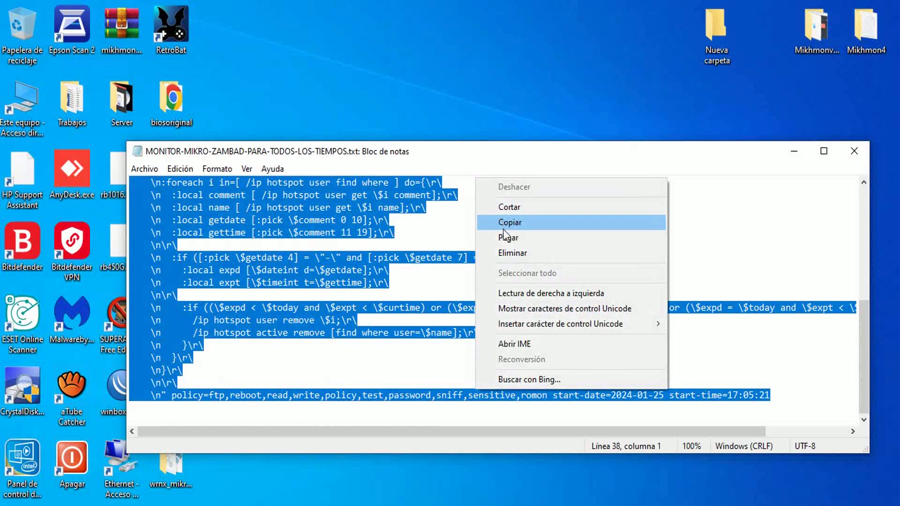
click(509, 223)
click(854, 151)
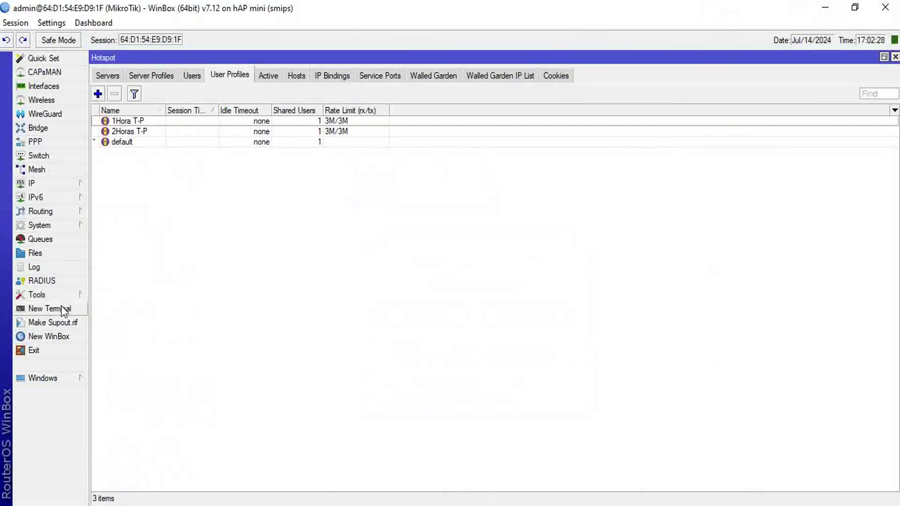
Step: In WinBox, paste the copied monitor script into a new terminal to add its 10-second scheduler entry, and open the system Scheduler list
click(64, 310)
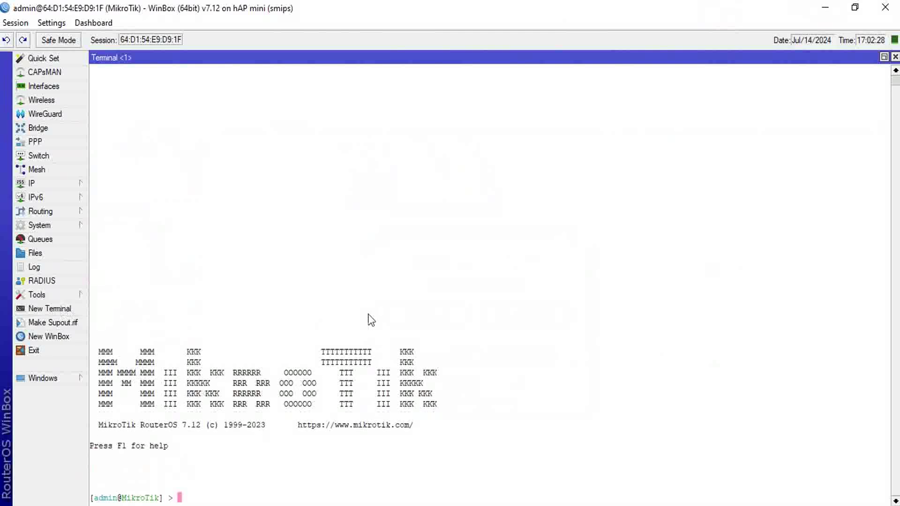
right_click(419, 311)
click(442, 368)
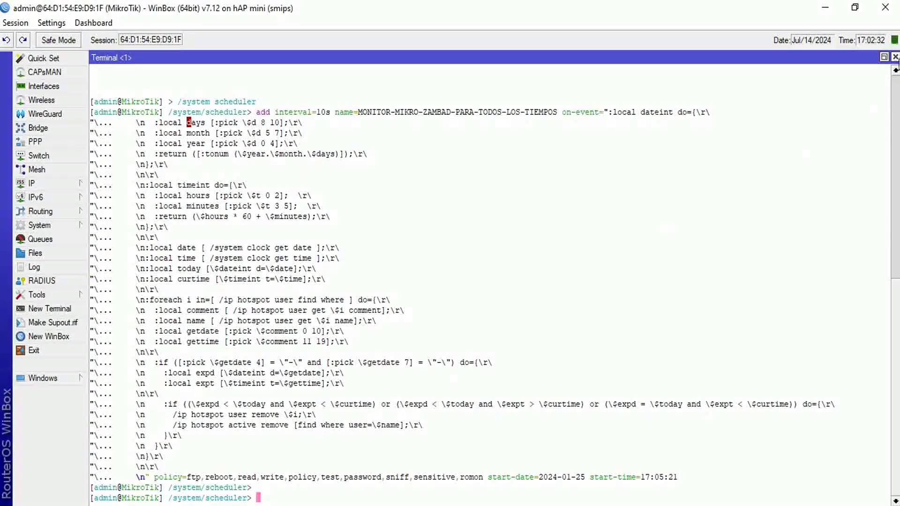
click(894, 57)
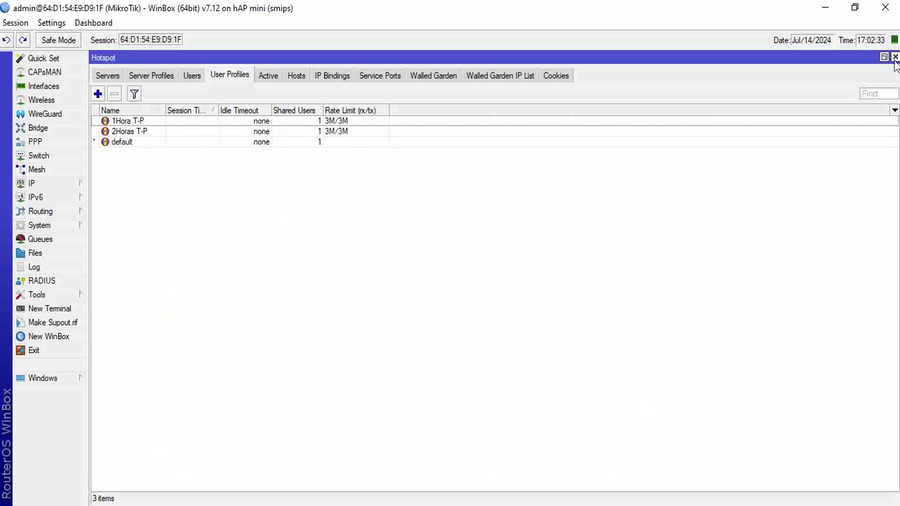
click(39, 225)
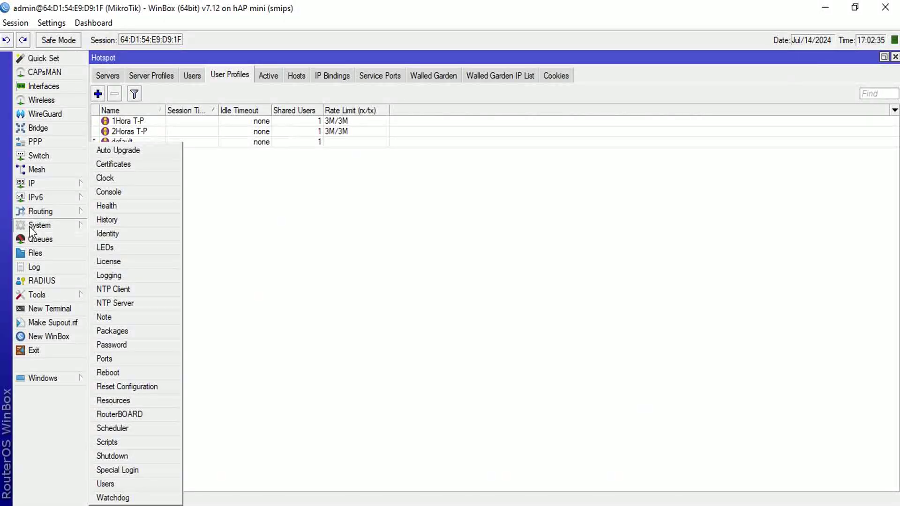
click(120, 428)
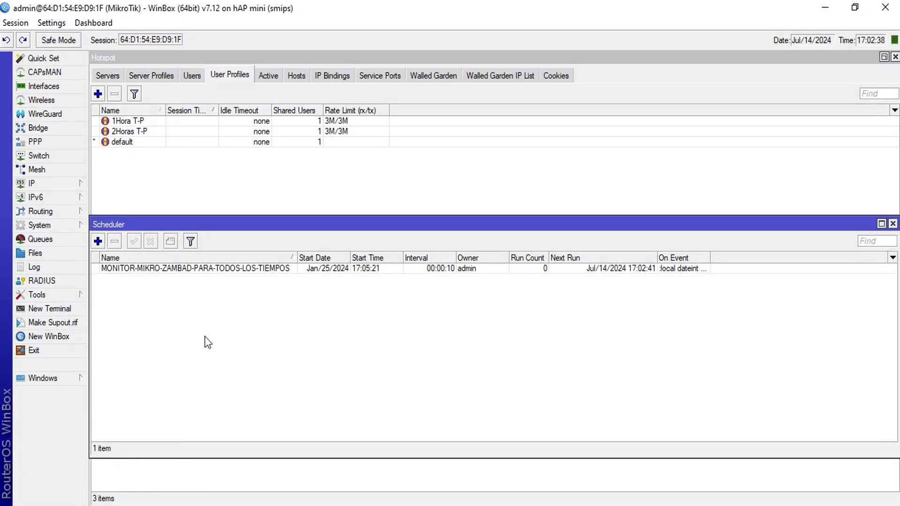